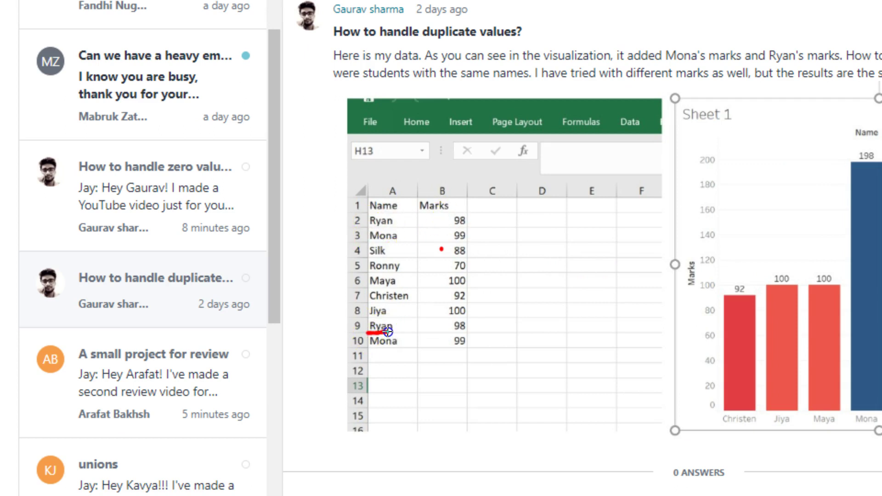
# - Examine the posted marks table for repeated names and the matching bars in the chart
pyautogui.moveTo(369, 229)
pyautogui.mouseDown()
pyautogui.moveTo(400, 226)
pyautogui.moveTo(398, 244)
pyautogui.mouseUp()
pyautogui.click(421, 355)
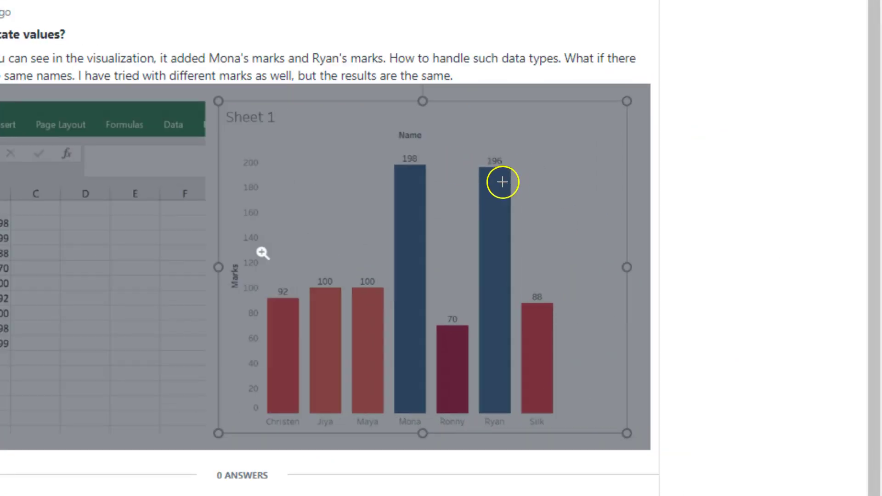
pyautogui.moveTo(426, 150)
pyautogui.mouseDown()
pyautogui.moveTo(399, 149)
pyautogui.moveTo(377, 205)
pyautogui.moveTo(396, 301)
pyautogui.moveTo(377, 384)
pyautogui.mouseUp()
pyautogui.moveTo(430, 361); pyautogui.dragTo(428, 155)
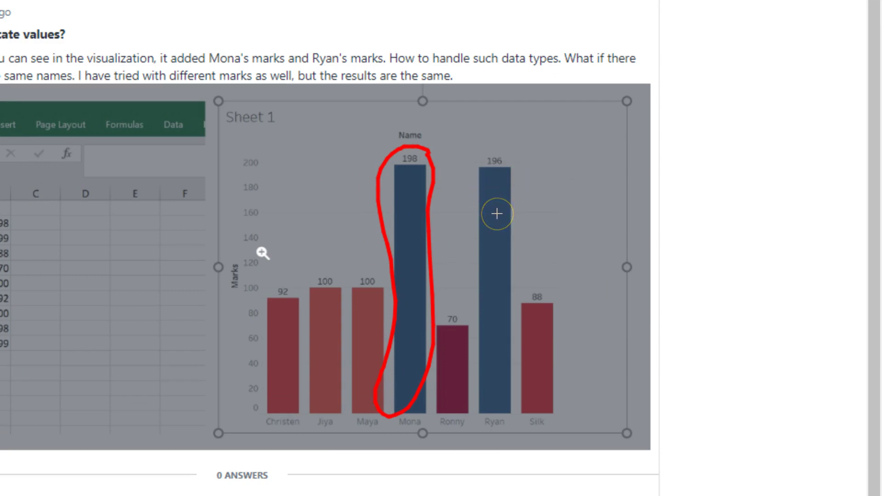
pyautogui.click(487, 194)
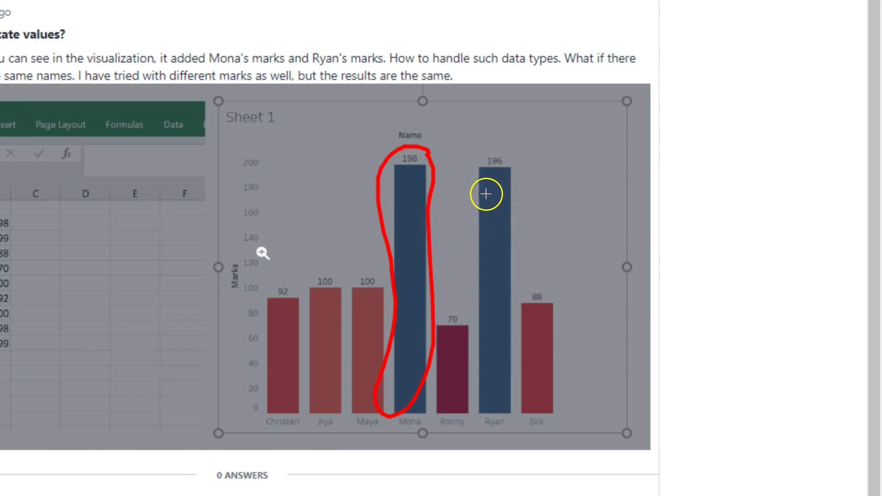
pyautogui.rightClick(459, 400)
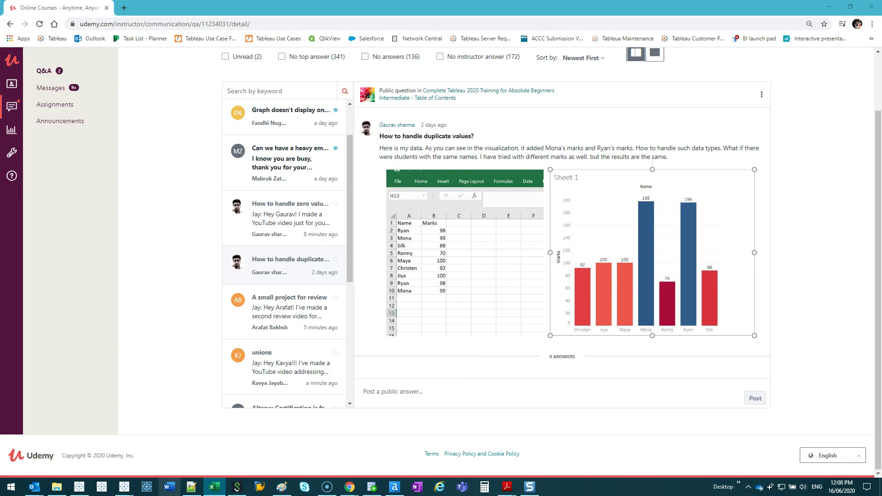
# - Bring up the Excel student marks workbook and the blank Tableau worksheet over the browser
pyautogui.hotkey('alt', 'Tab')
pyautogui.moveTo(166, 183); pyautogui.dragTo(221, 330)
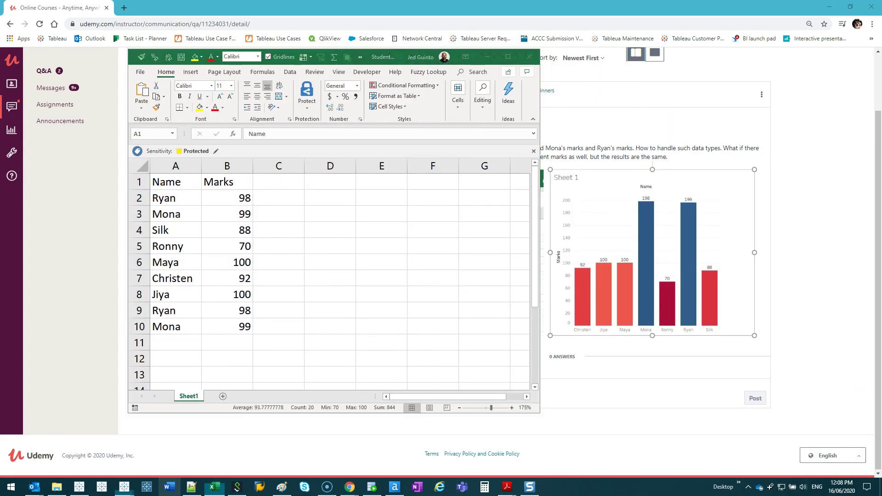
pyautogui.hotkey('alt', 'Tab')
pyautogui.moveTo(517, 28); pyautogui.dragTo(588, 39)
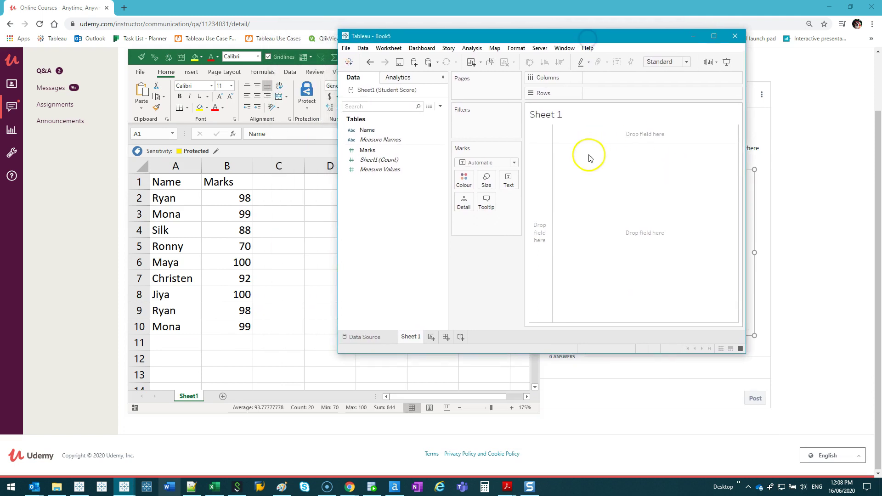
# - Place the Name field on Rows in Sheet 1 and move the Tableau window clear of the Excel data
pyautogui.click(375, 131)
pyautogui.moveTo(374, 131); pyautogui.dragTo(540, 162)
pyautogui.moveTo(603, 41); pyautogui.dragTo(696, 69)
# - Switch to Excel, add filters to the Name and Marks headers, and sort the table by Name from A to Z
pyautogui.click(227, 218)
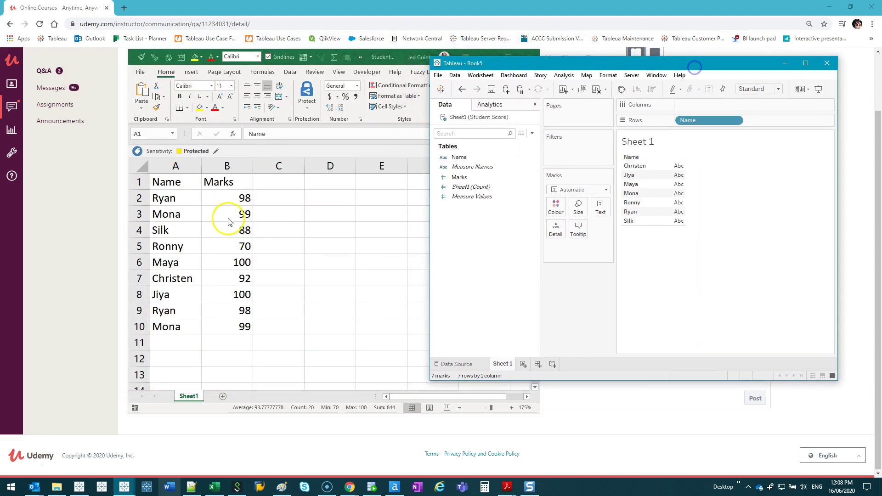
pyautogui.hotkey('ctrl', 'shift', 'l')
pyautogui.click(166, 182)
pyautogui.hotkey('alt', 'Down')
pyautogui.click(166, 182)
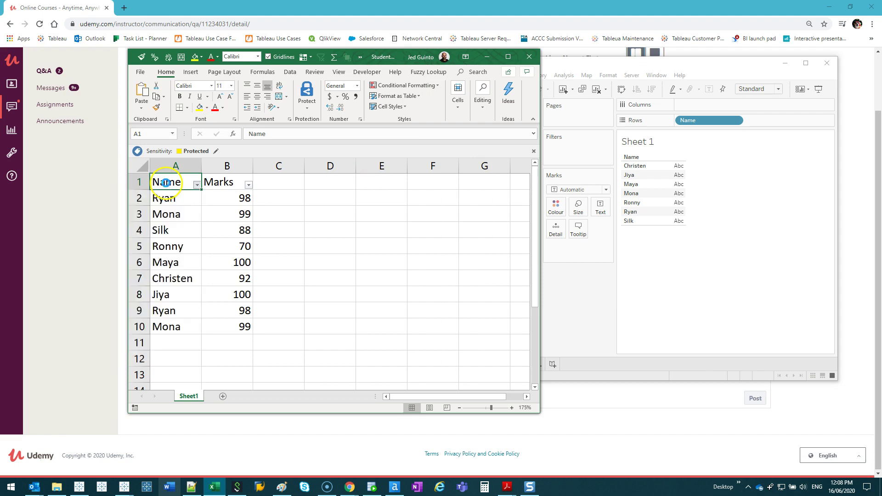
# - Compare the repeated student rows in the sorted Excel table with the names listed in the Tableau sheet
pyautogui.moveTo(171, 243); pyautogui.dragTo(216, 257)
pyautogui.moveTo(179, 294); pyautogui.dragTo(240, 307)
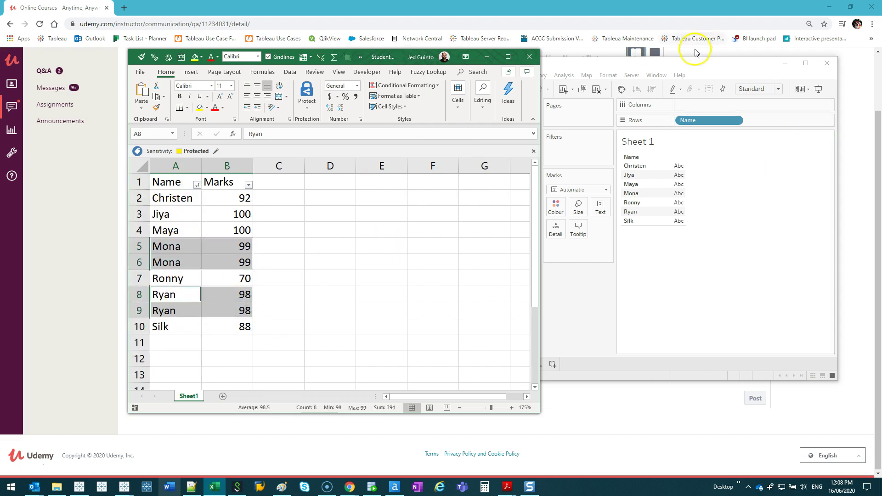
pyautogui.moveTo(640, 169); pyautogui.dragTo(643, 222)
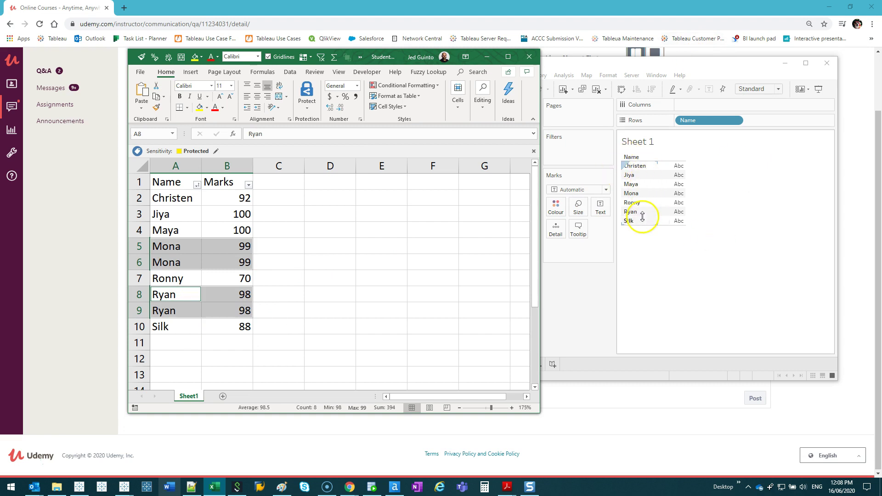
# - In Tableau, place Marks on Columns as a sum and show the mark labels on the bars
pyautogui.click(667, 63)
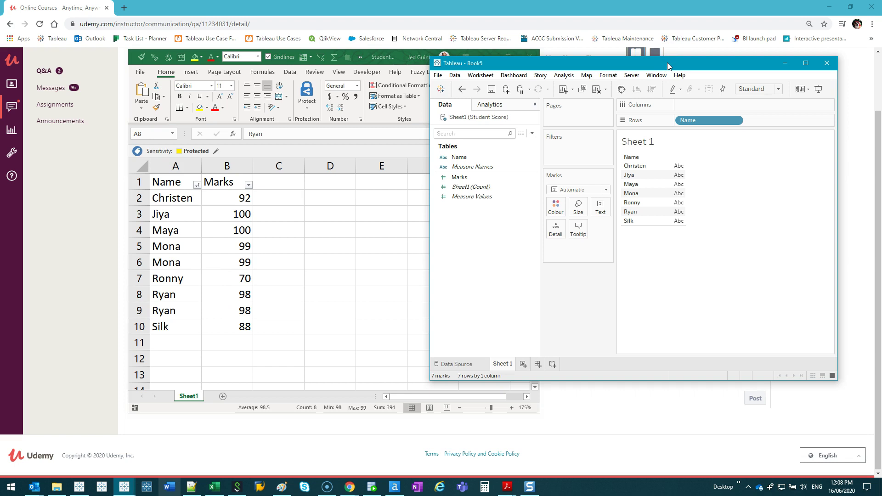
pyautogui.moveTo(459, 177); pyautogui.dragTo(718, 107)
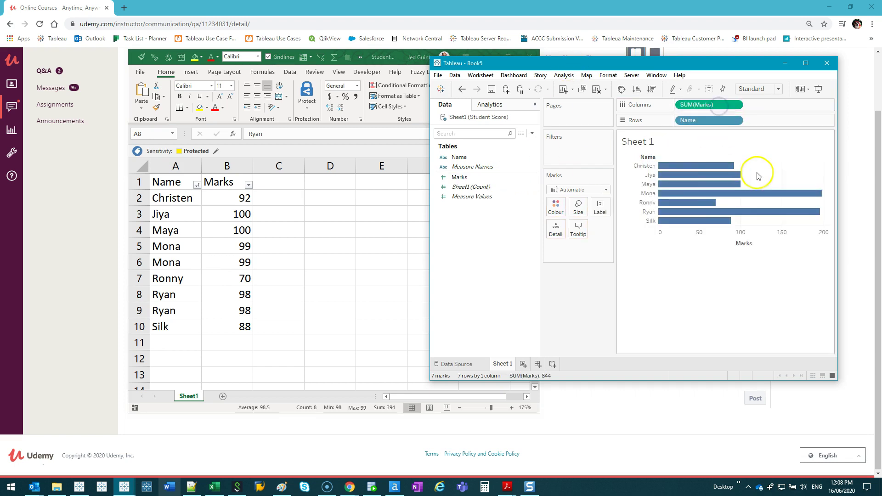
pyautogui.click(709, 89)
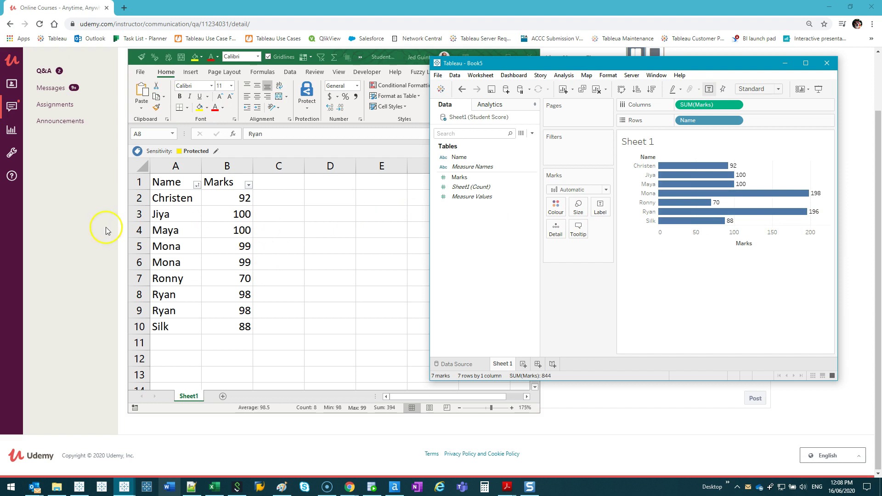
# - In Excel, insert a new column before Name and enter Order ID as its header in A1
pyautogui.click(193, 232)
pyautogui.click(175, 166)
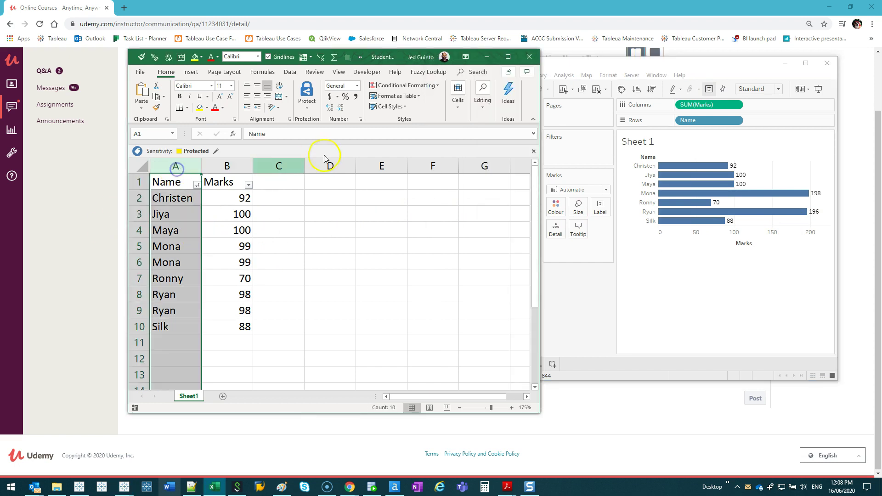
pyautogui.hotkey('ctrl', 'shift', '+')
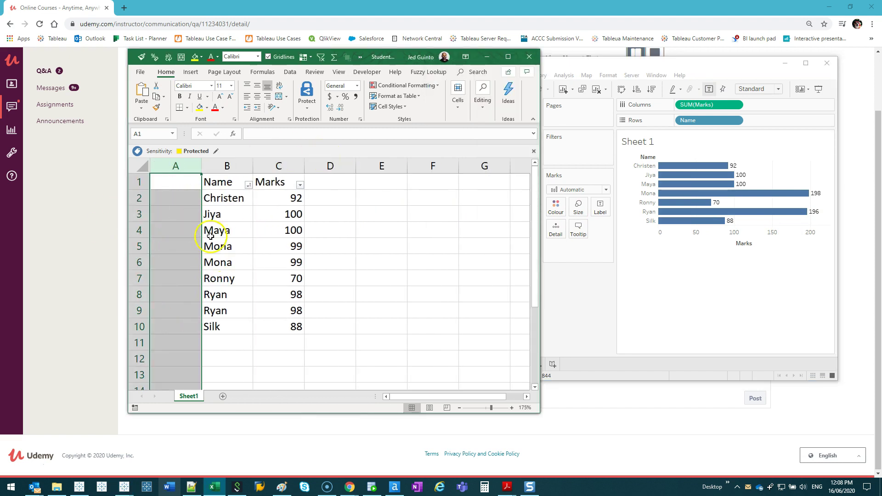
pyautogui.click(191, 216)
pyautogui.click(188, 203)
pyautogui.click(189, 187)
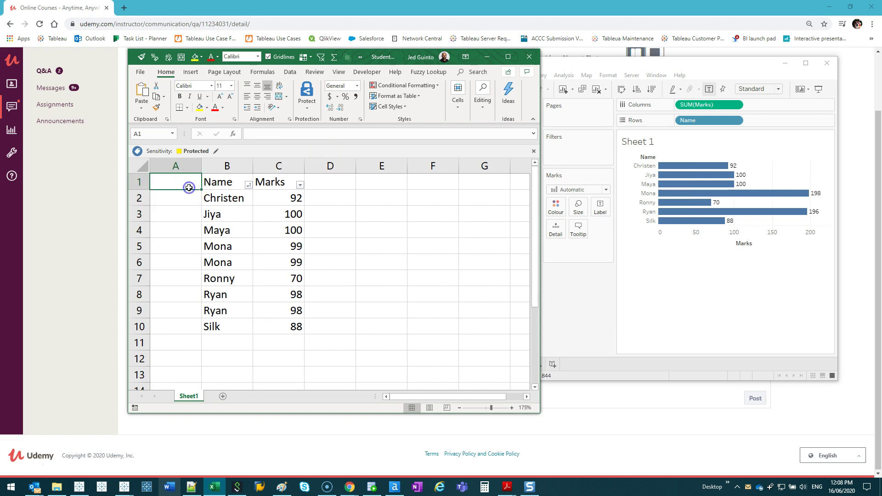
pyautogui.write('Order ID')
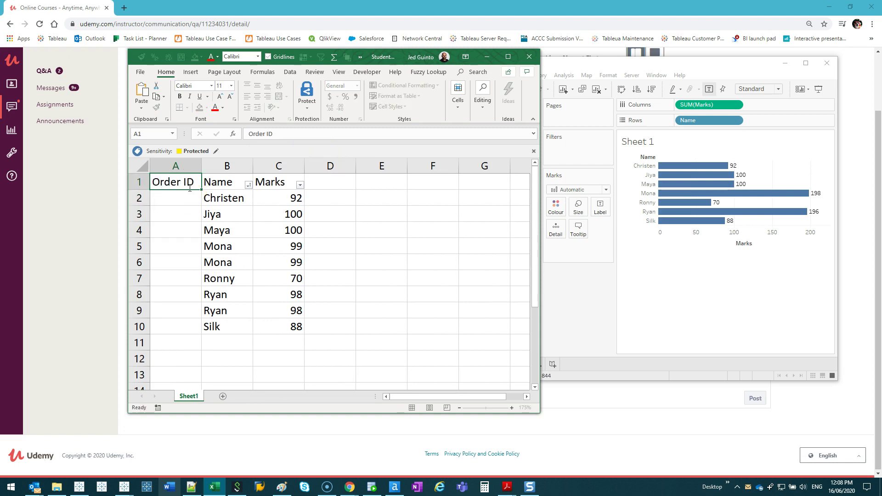
pyautogui.press('Return')
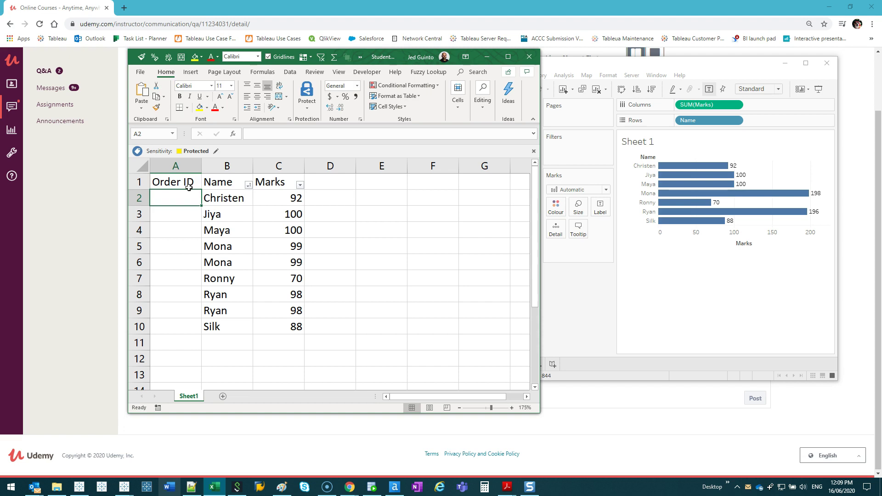
# - Enter Order_000001 in A2 and widen column A to fit the ID
pyautogui.write('Order')
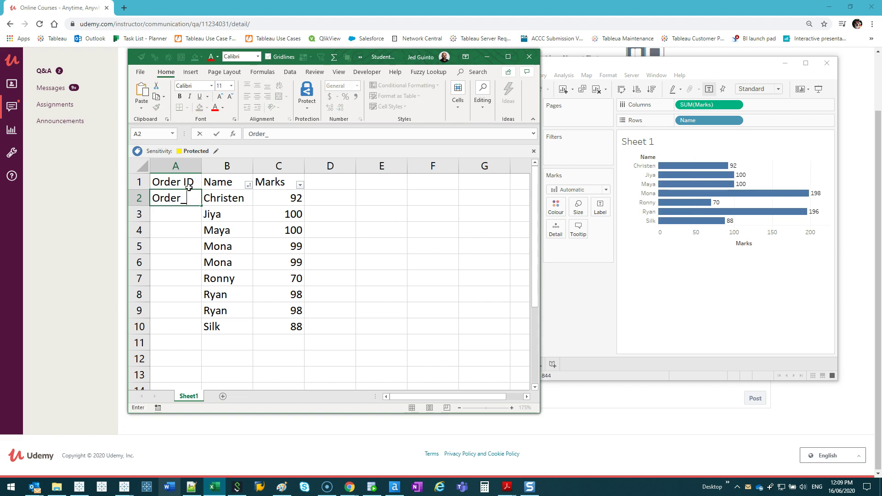
pyautogui.write('_000001')
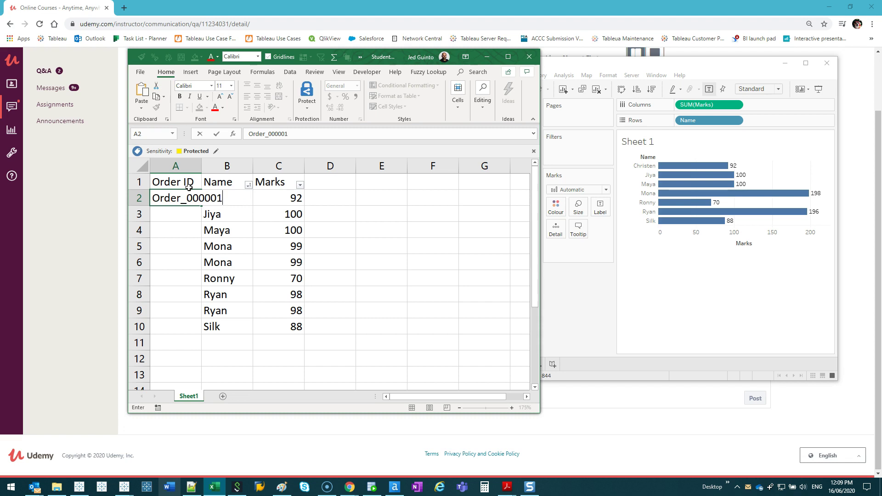
pyautogui.press('Return')
pyautogui.moveTo(201, 166); pyautogui.dragTo(259, 167)
pyautogui.click(250, 197)
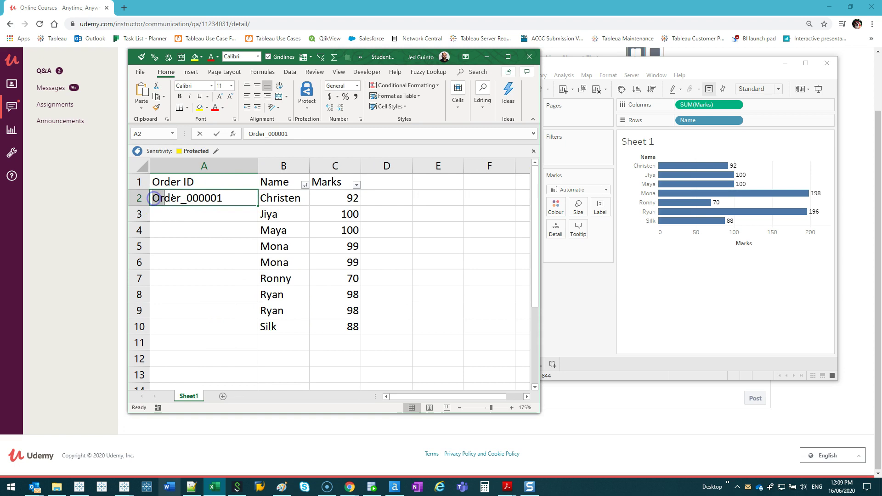
pyautogui.doubleClick(220, 199)
pyautogui.moveTo(219, 199); pyautogui.dragTo(187, 197)
pyautogui.click(232, 197)
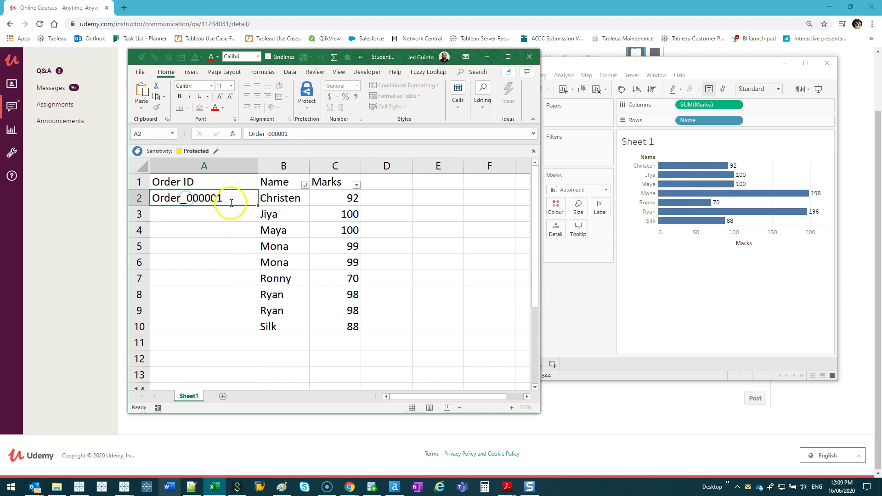
pyautogui.press('Escape')
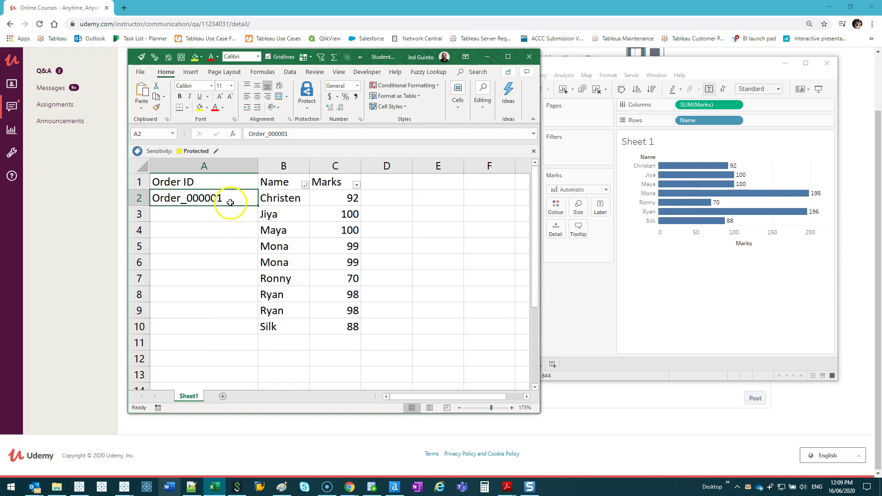
# - Fill the Order ID series down from A2 to the last student row, ending with Order_000009 in A10
pyautogui.doubleClick(259, 207)
pyautogui.hotkey('ctrl', 'z')
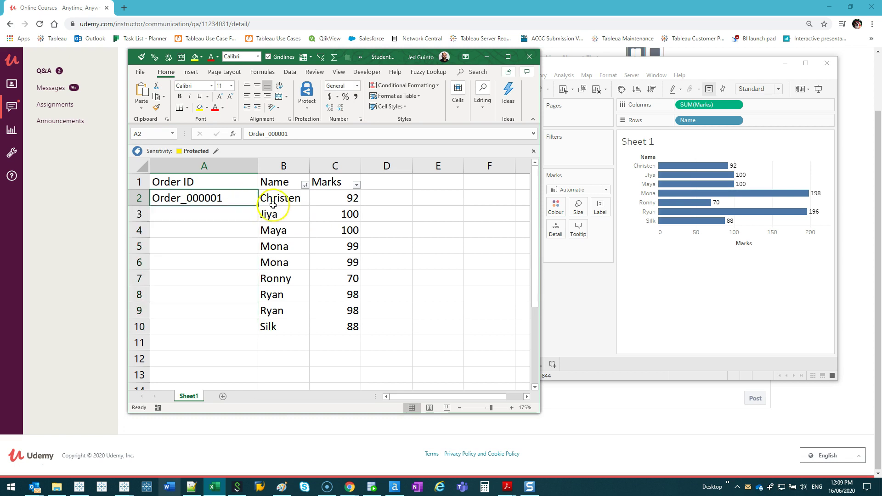
pyautogui.moveTo(258, 205)
pyautogui.mouseDown()
pyautogui.moveTo(256, 275)
pyautogui.moveTo(258, 205)
pyautogui.mouseUp()
pyautogui.doubleClick(258, 206)
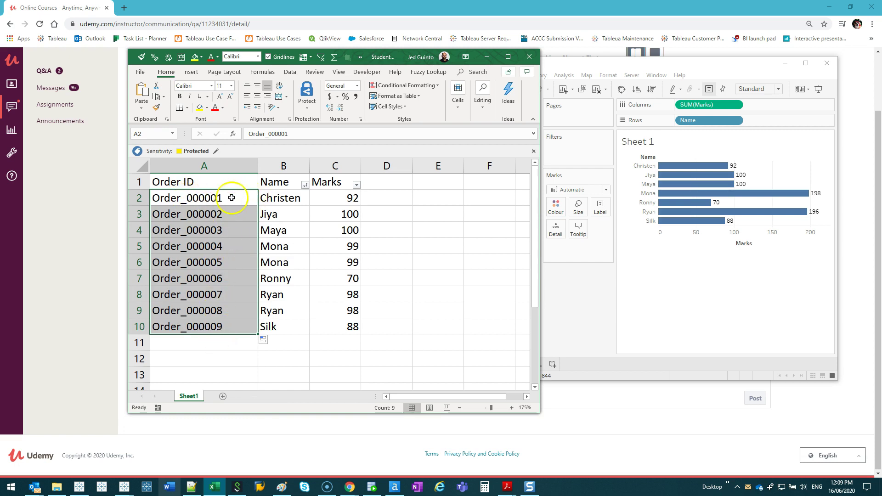
# - Change the ID in A2 to the shorter form Order_1
pyautogui.doubleClick(231, 197)
pyautogui.moveTo(231, 198); pyautogui.dragTo(181, 195)
pyautogui.write('1')
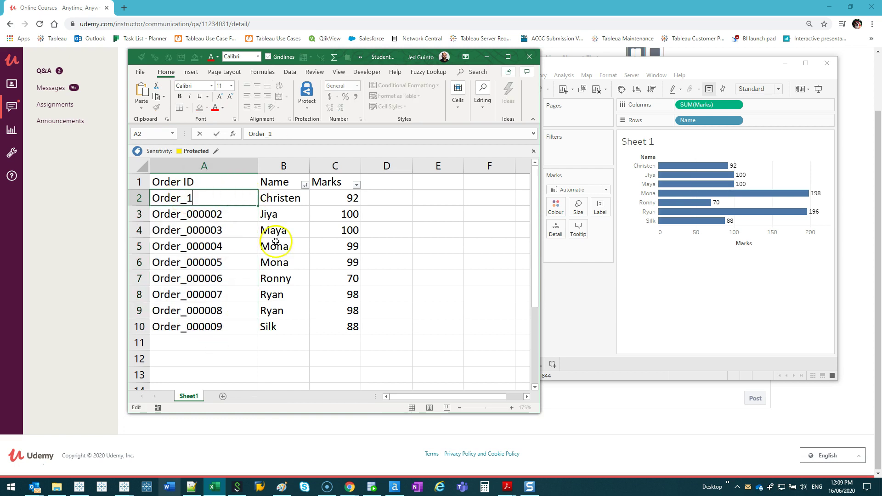
pyautogui.press('Return')
pyautogui.click(252, 199)
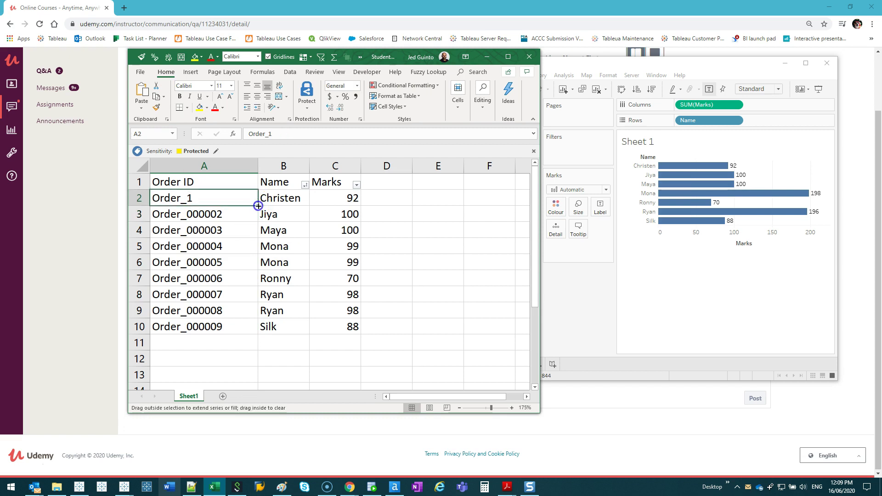
# - Fill the shorter ID series down column A to Order_12 in row 13 and inspect the Order_9 entry
pyautogui.doubleClick(257, 206)
pyautogui.moveTo(257, 334); pyautogui.dragTo(250, 383)
pyautogui.scroll(-1, 196, 331)
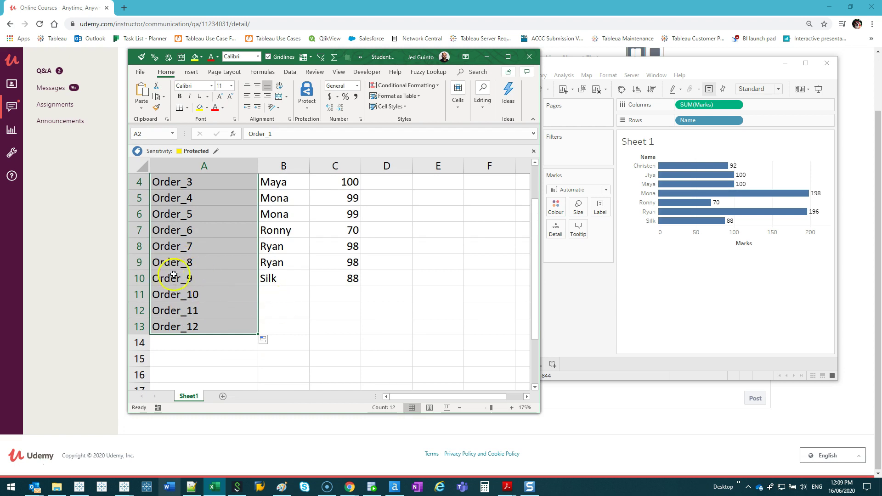
pyautogui.click(185, 279)
pyautogui.doubleClick(186, 279)
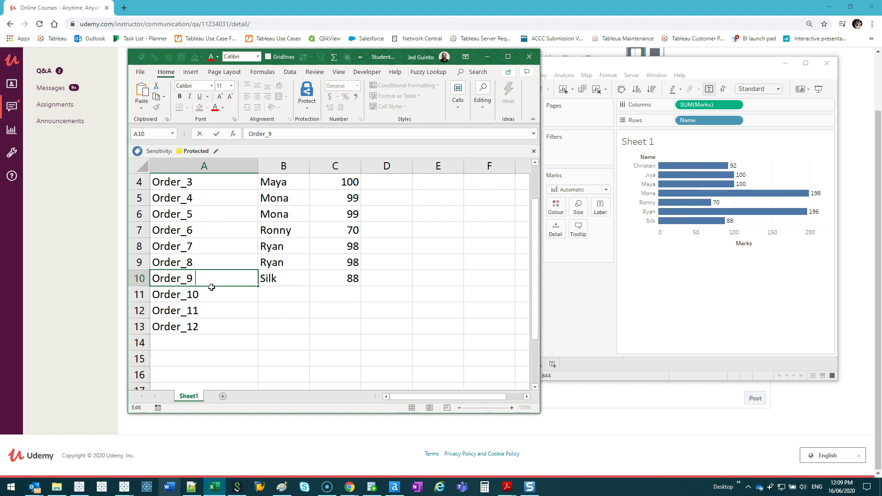
pyautogui.click(194, 278)
pyautogui.click(228, 267)
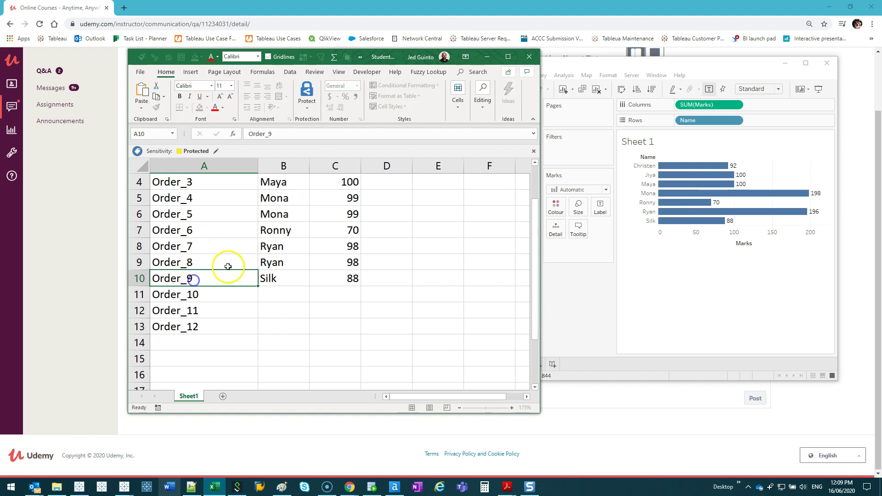
# - Undo the shorter ID series and the edit in A2 to restore the zero-padded order IDs
pyautogui.hotkey('ctrl', 'z')
pyautogui.hotkey('ctrl', 'z')
pyautogui.hotkey('ctrl', 'z')
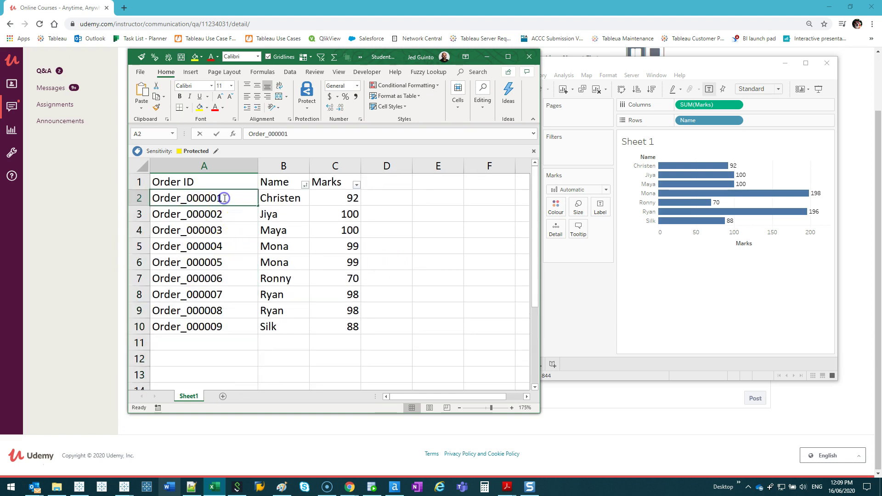
pyautogui.click(276, 233)
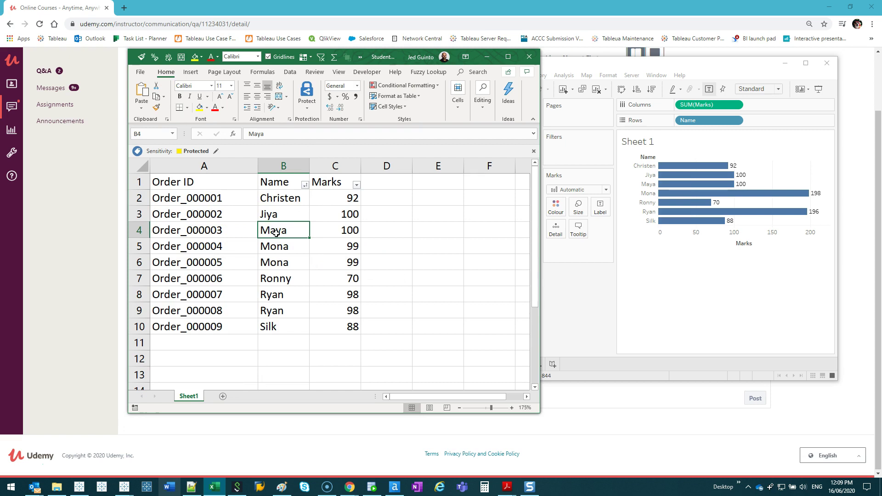
# - Refresh the Sheet1 (Student Score) data source in Tableau and place Order ID before Name on Rows
pyautogui.click(647, 63)
pyautogui.rightClick(471, 118)
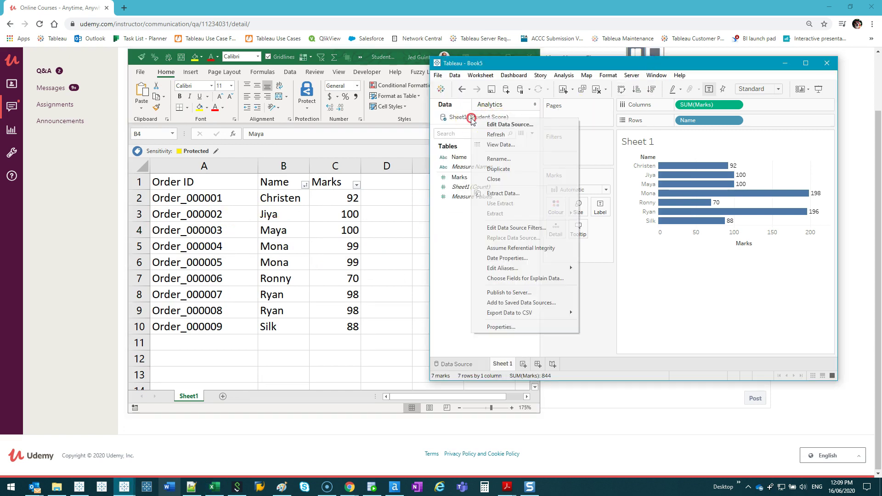
pyautogui.click(500, 135)
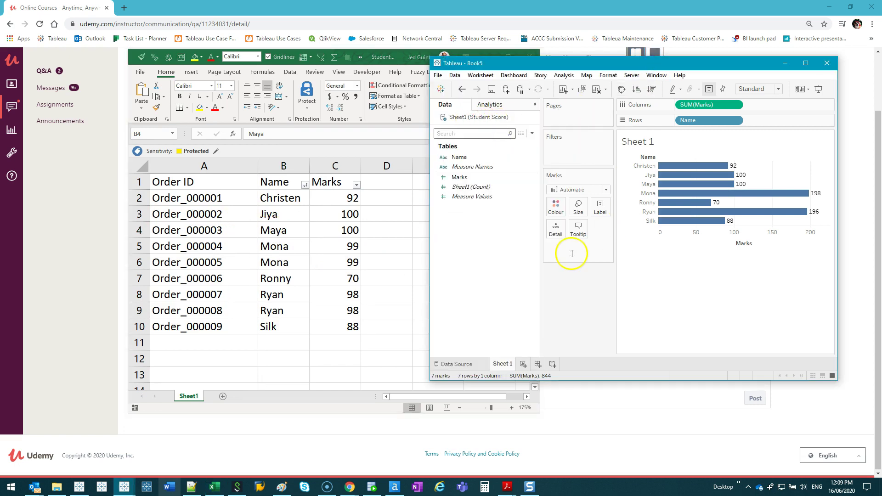
pyautogui.moveTo(462, 167); pyautogui.dragTo(681, 120)
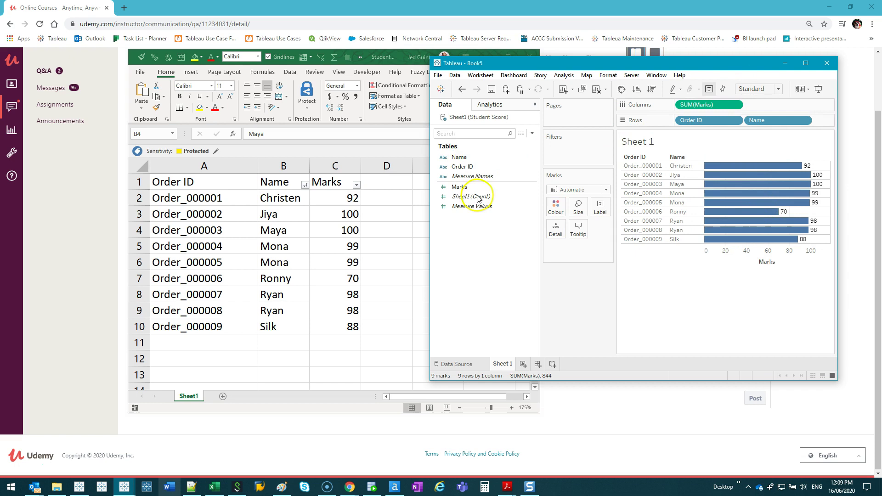
# - Narrow Tableau's Data pane, switch to Excel, and highlight the records in A2:C10 and the order IDs in A2:A10
pyautogui.moveTo(540, 229); pyautogui.dragTo(514, 231)
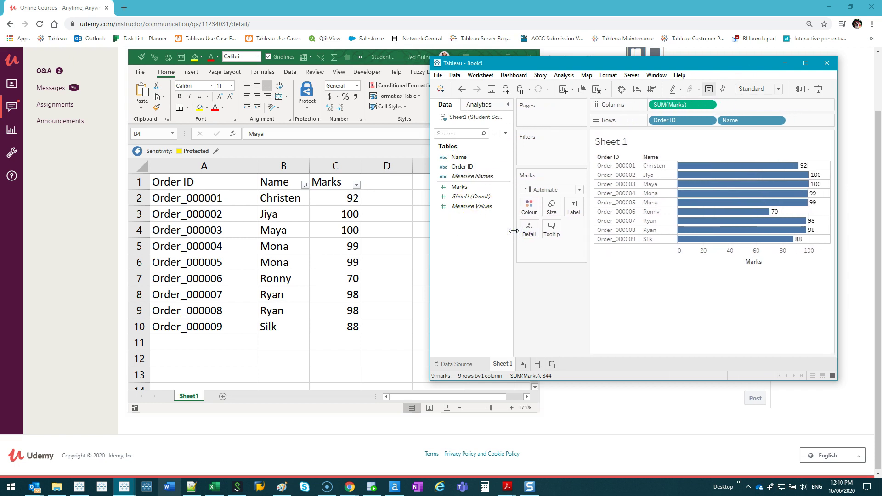
pyautogui.click(221, 184)
pyautogui.moveTo(221, 197); pyautogui.dragTo(343, 326)
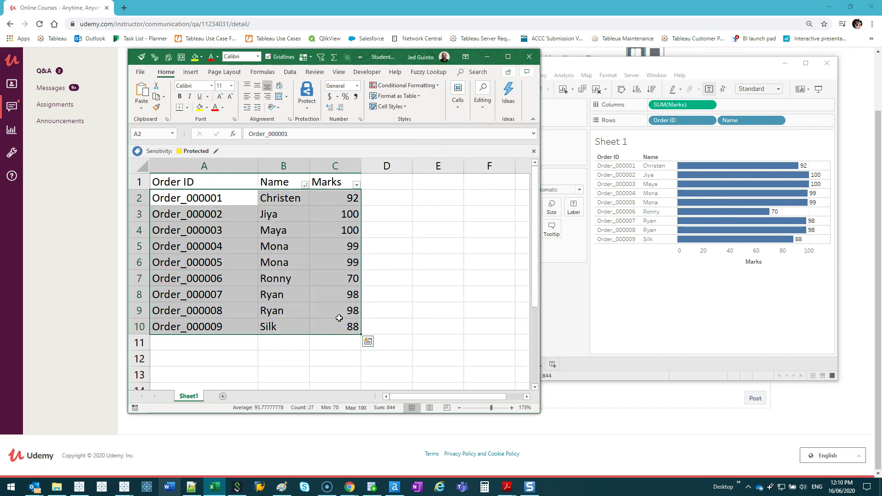
pyautogui.click(279, 241)
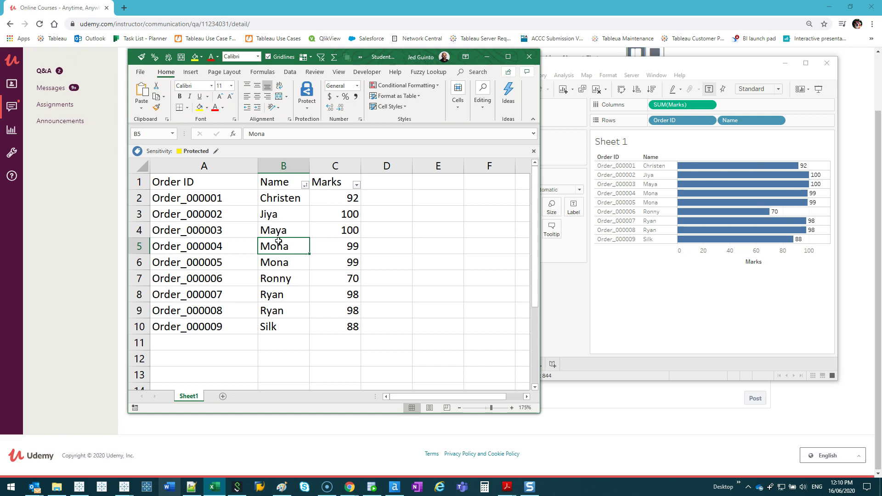
pyautogui.moveTo(194, 205); pyautogui.dragTo(180, 323)
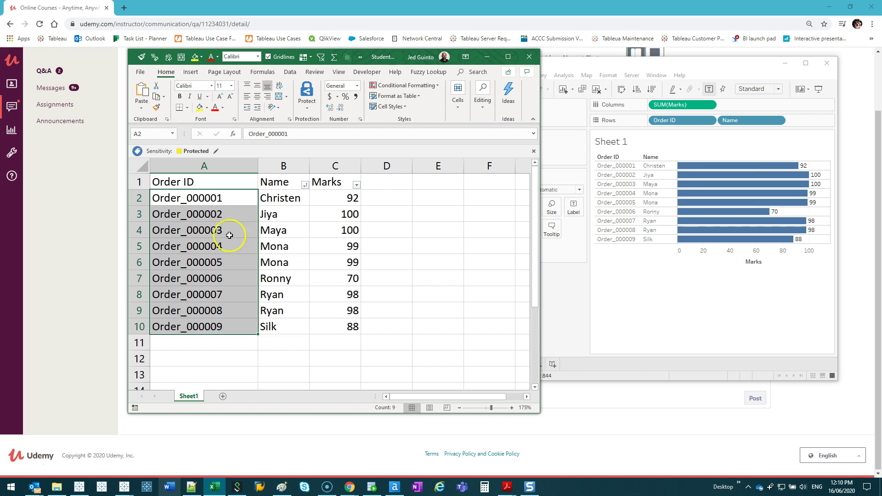
# - Delete the Order ID column from the Excel sheet and select the Name and Marks data in A2:B10
pyautogui.moveTo(219, 201); pyautogui.dragTo(213, 325)
pyautogui.click(214, 175)
pyautogui.hotkey('ctrl', '-')
pyautogui.click(261, 248)
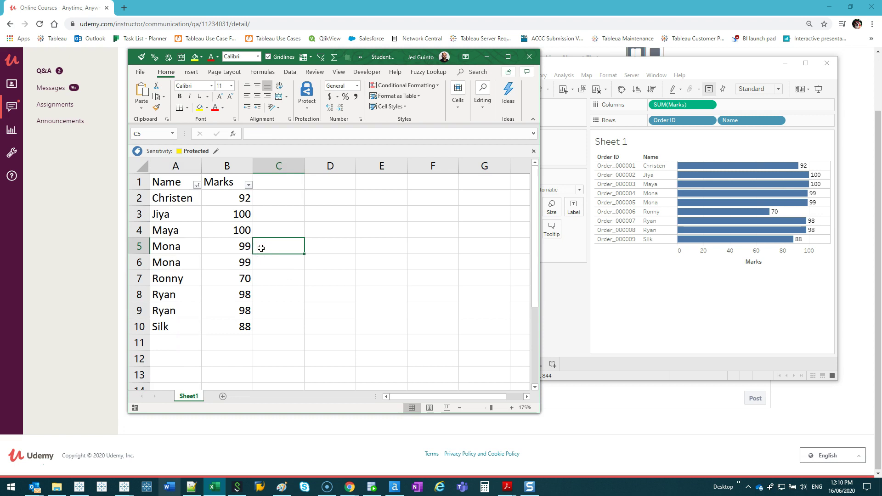
pyautogui.click(256, 216)
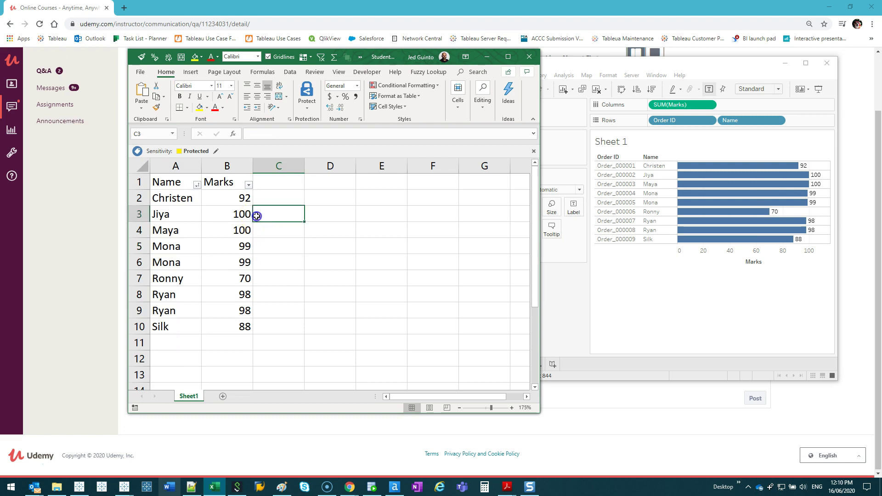
pyautogui.moveTo(171, 199); pyautogui.dragTo(238, 326)
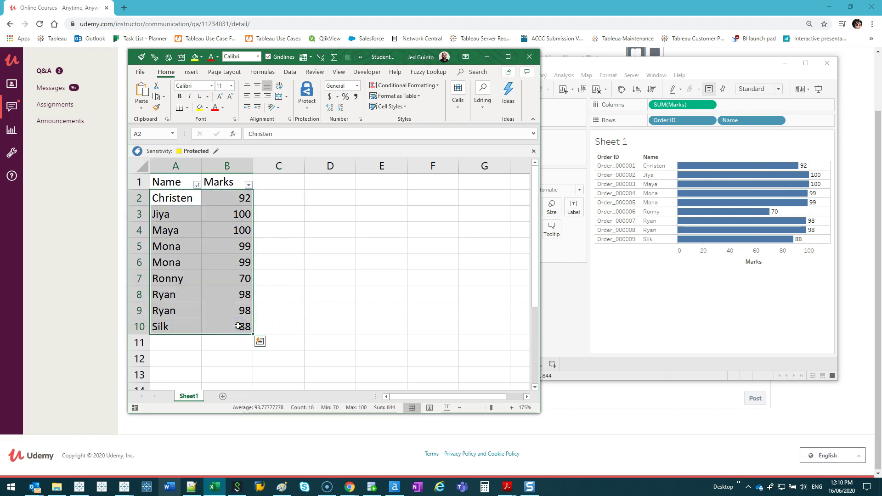
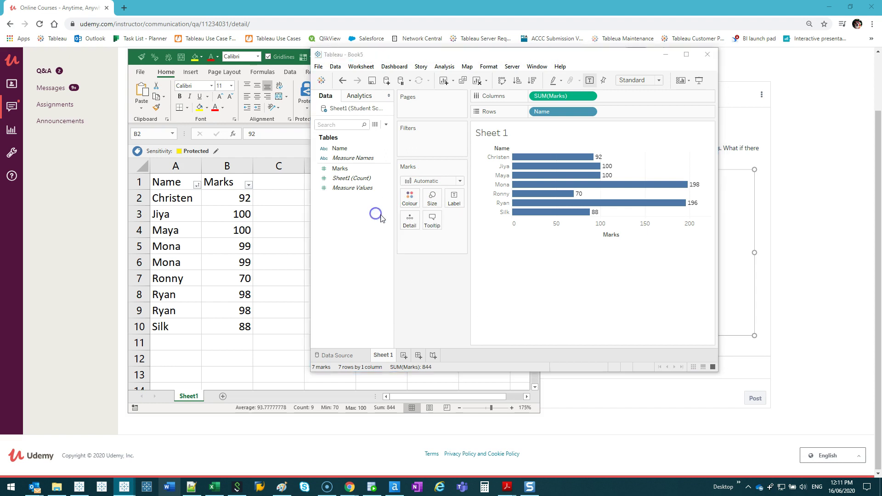
# - Write the formula RANK_UNIQUE([Marks]) in a new Tableau calculated field
pyautogui.write('rank')
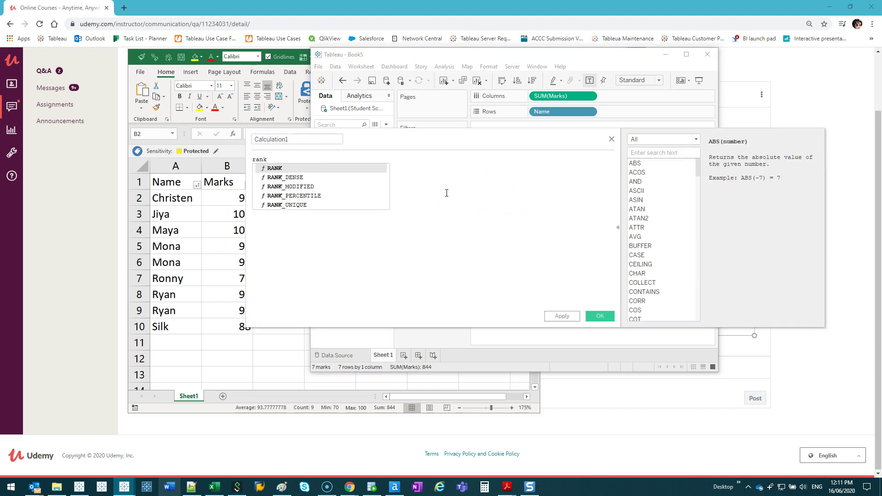
pyautogui.press('Down')
pyautogui.press('Down')
pyautogui.press('Down')
pyautogui.press('Down')
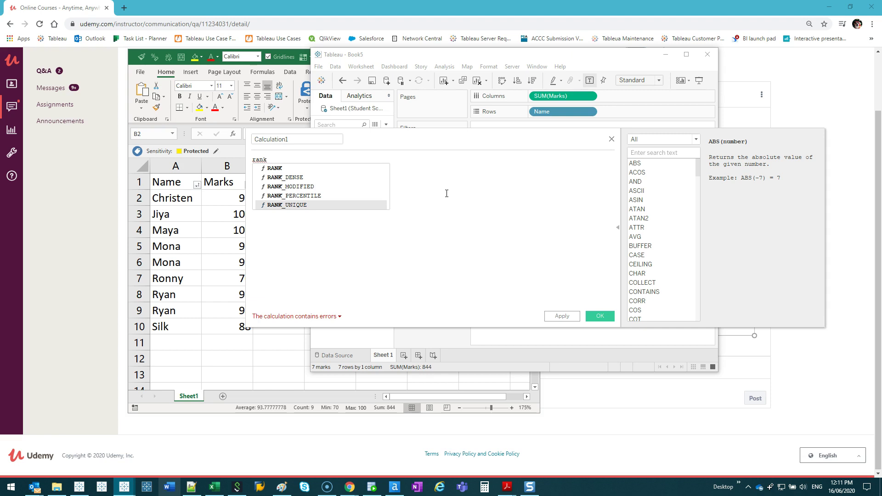
pyautogui.press('Return')
pyautogui.moveTo(423, 137); pyautogui.dragTo(487, 242)
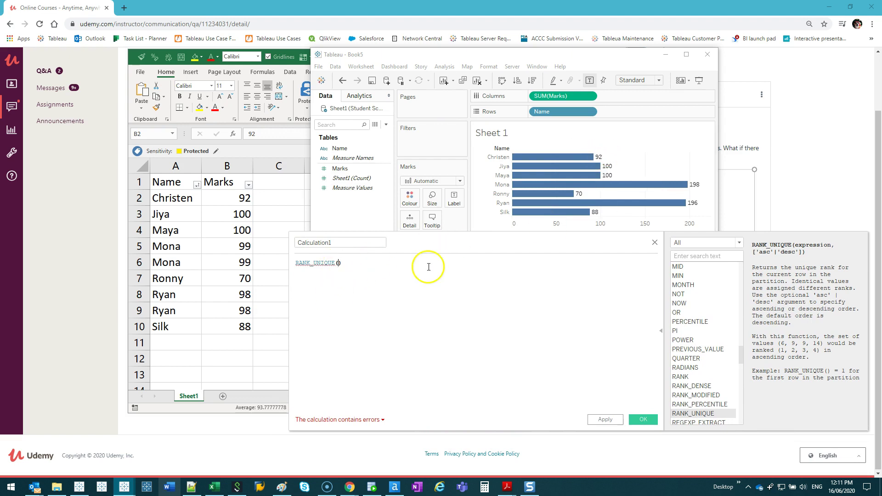
pyautogui.write('marks')
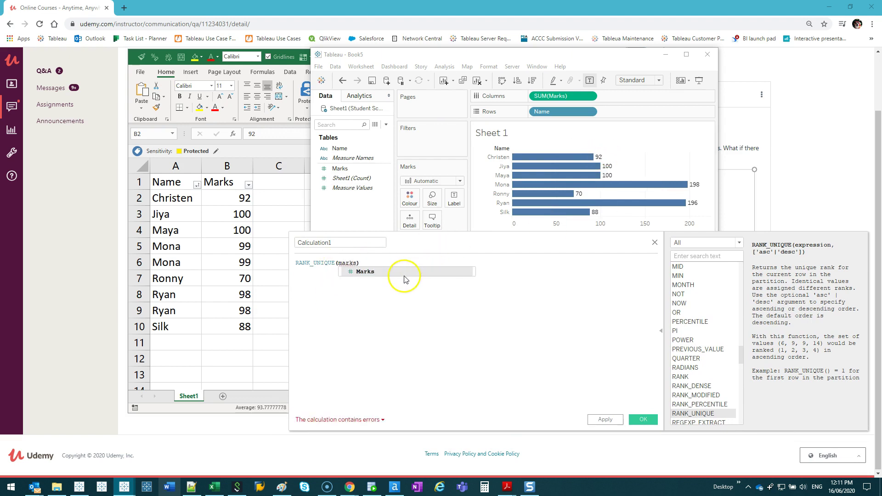
pyautogui.click(404, 275)
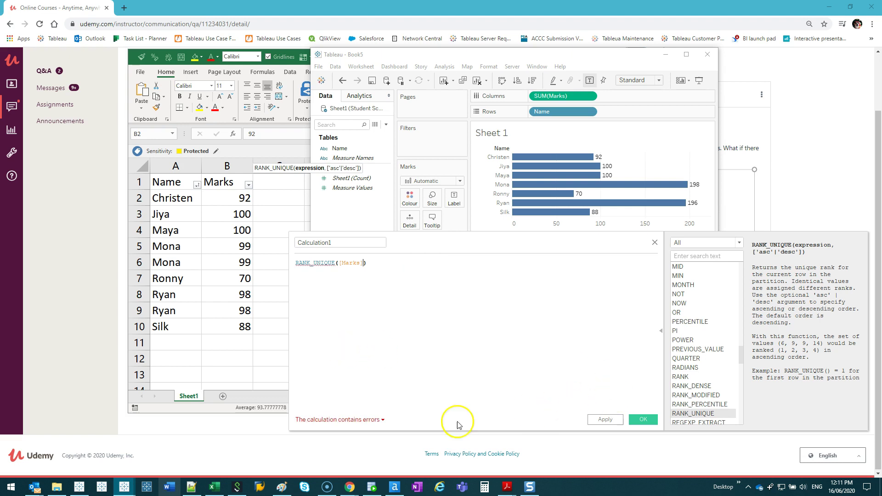
# - Check the calculation error, wrap Marks in an aggregation to get RANK_UNIQUE(sum([Marks])), and save the field
pyautogui.click(381, 420)
pyautogui.click(349, 275)
pyautogui.click(364, 419)
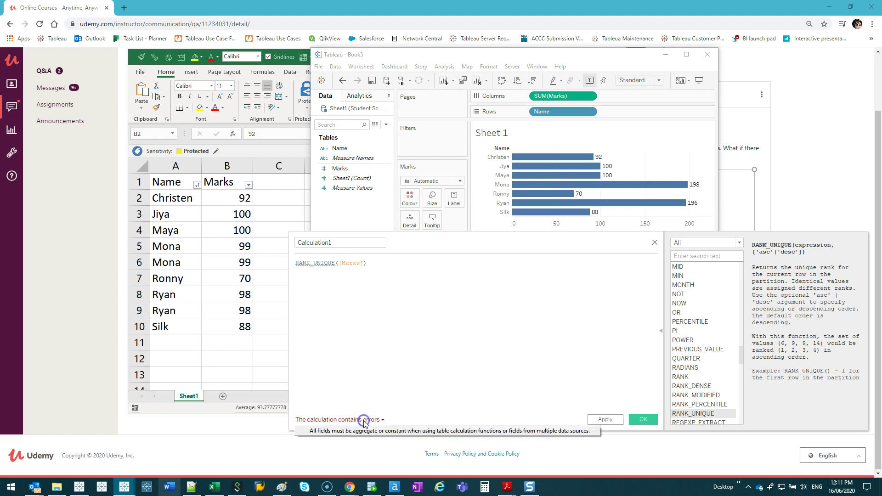
pyautogui.click(338, 263)
pyautogui.write('sunm')
pyautogui.press('BackSpace')
pyautogui.press('BackSpace')
pyautogui.write('m(')
pyautogui.press('End')
pyautogui.write(')')
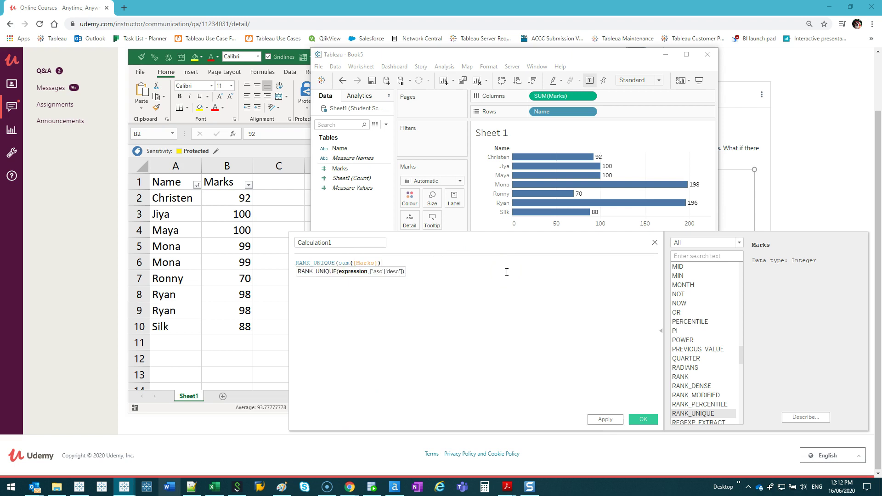
pyautogui.write(')')
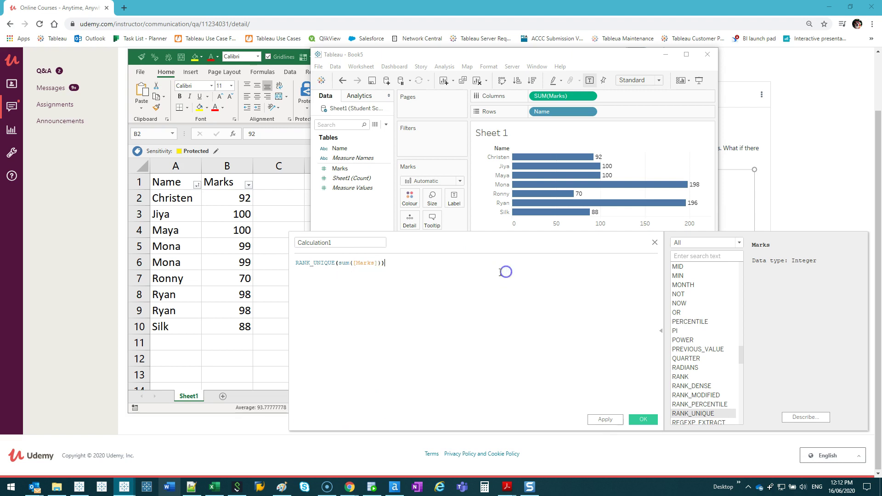
pyautogui.click(642, 420)
# - Place Calculation1 on Rows as a discrete field ahead of Name and inspect a ranked bar
pyautogui.moveTo(348, 168); pyautogui.dragTo(627, 111)
pyautogui.rightClick(632, 110)
pyautogui.click(668, 179)
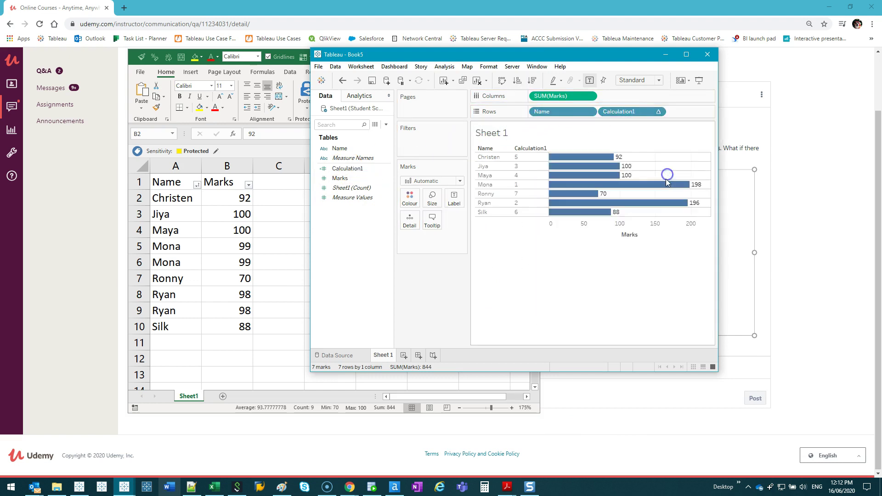
pyautogui.moveTo(635, 114); pyautogui.dragTo(533, 112)
pyautogui.moveTo(609, 185)
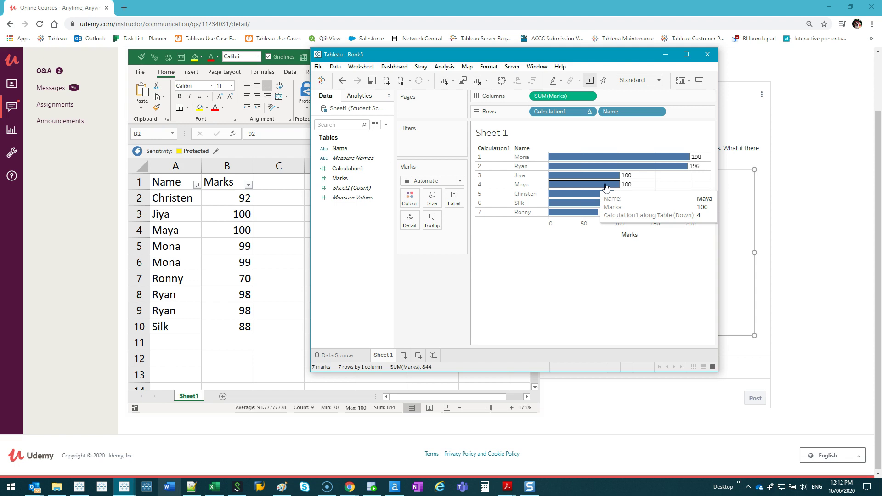
# - Remove Calculation1 from Rows and replace its formula with INDEX()
pyautogui.moveTo(551, 112); pyautogui.dragTo(348, 279)
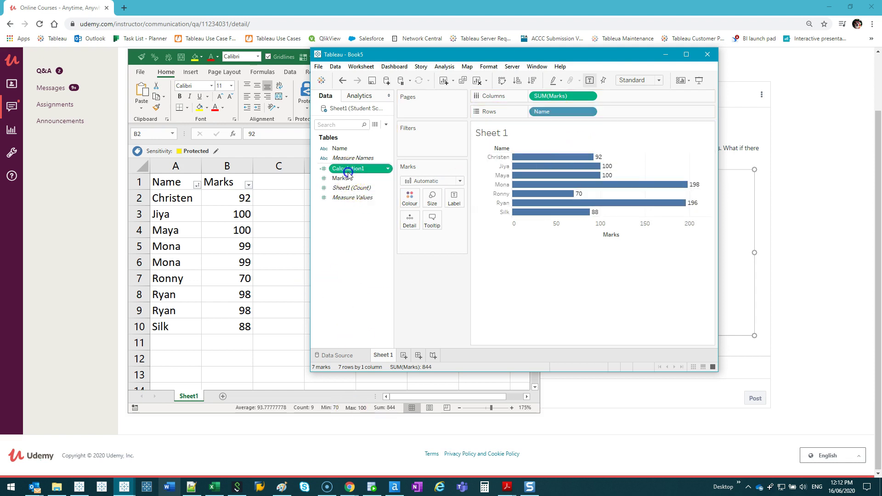
pyautogui.rightClick(361, 180)
pyautogui.click(382, 217)
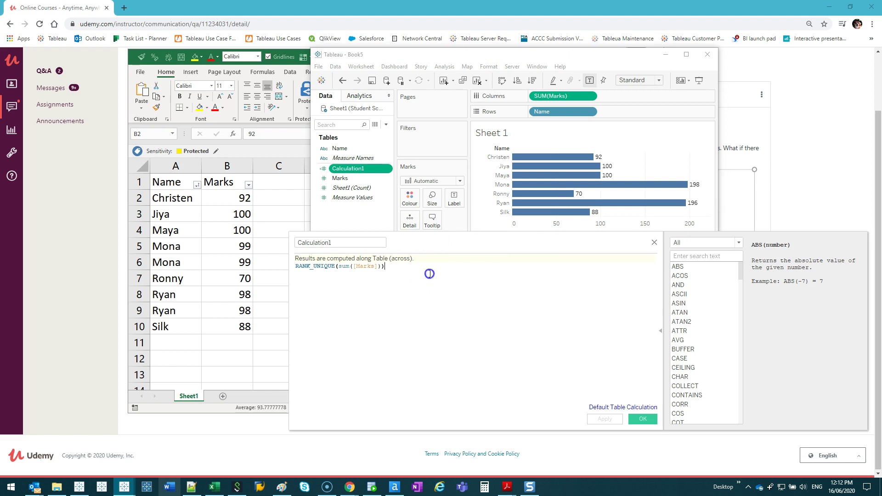
pyautogui.write('index')
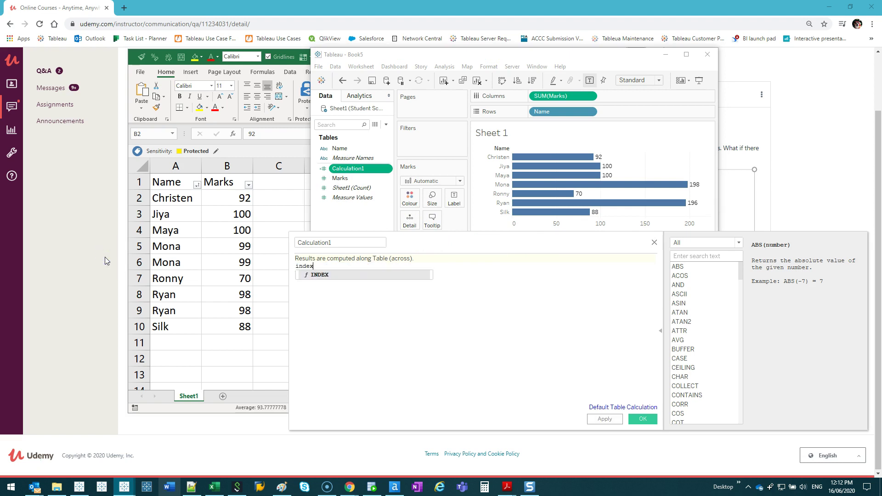
pyautogui.press('Return')
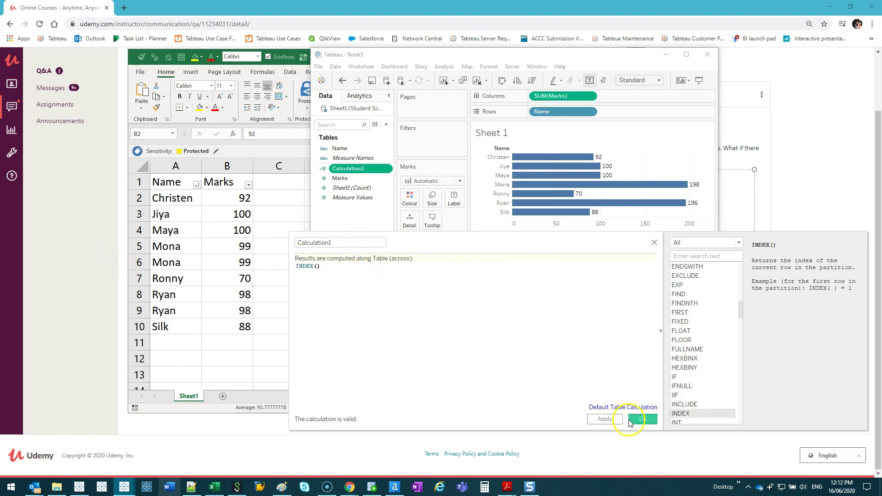
pyautogui.click(631, 419)
# - Try the INDEX() calculation as a discrete field before Name on Rows, and take it off the shelf again
pyautogui.moveTo(348, 168); pyautogui.dragTo(588, 111)
pyautogui.rightClick(632, 112)
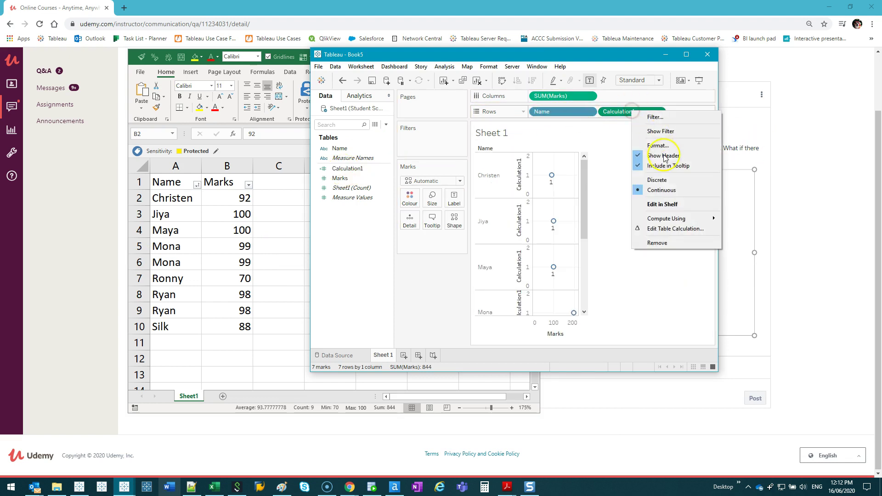
pyautogui.click(669, 179)
pyautogui.moveTo(633, 112); pyautogui.dragTo(540, 115)
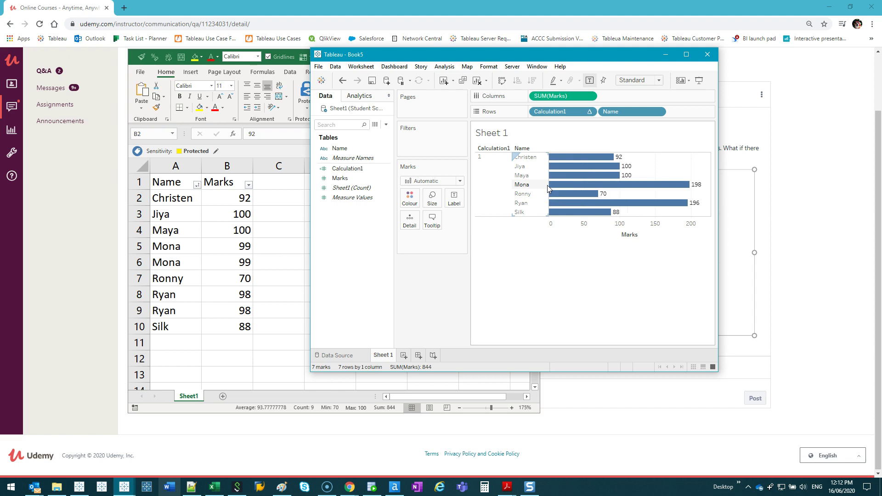
pyautogui.moveTo(575, 112); pyautogui.dragTo(368, 280)
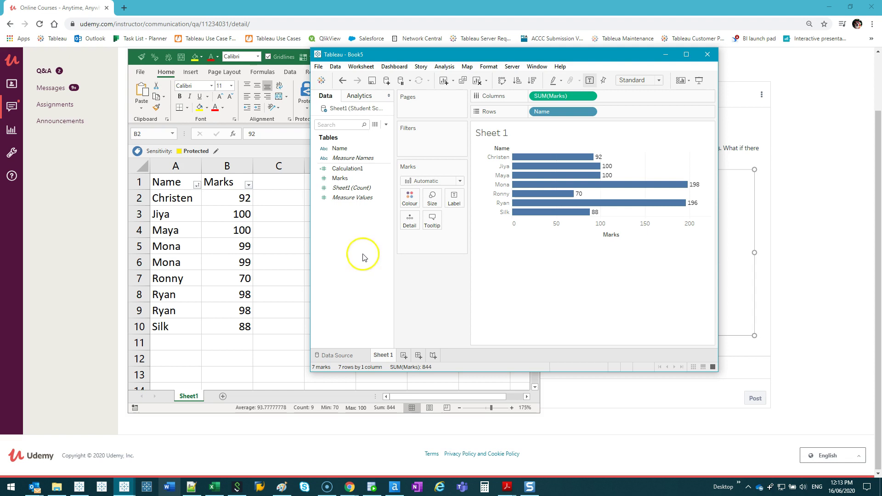
pyautogui.moveTo(354, 188); pyautogui.dragTo(450, 244)
pyautogui.rightClick(349, 239)
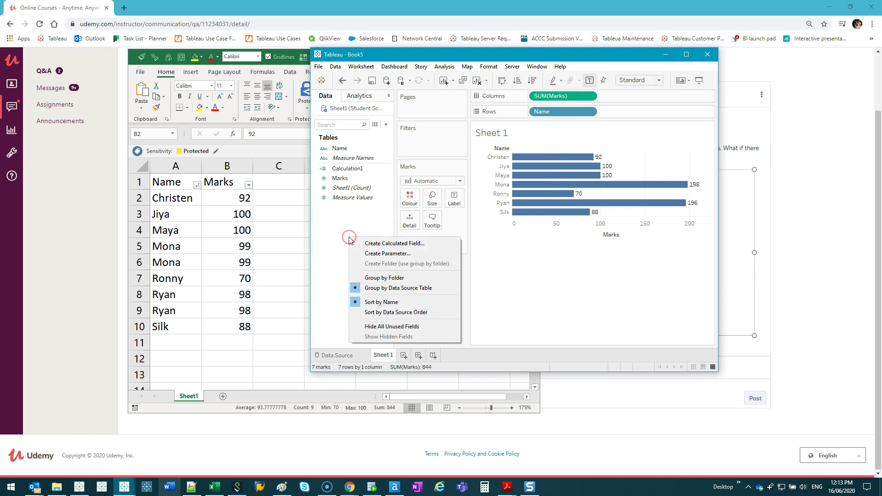
pyautogui.click(363, 243)
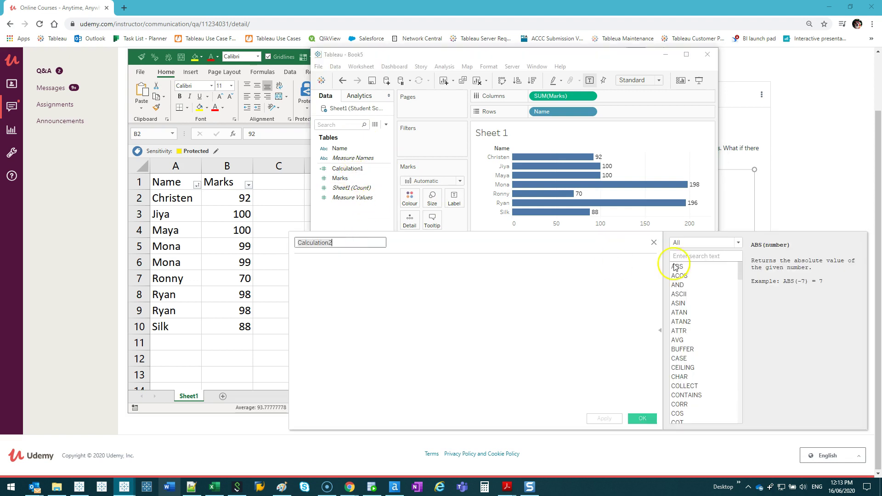
pyautogui.click(654, 242)
# - Delete the Calculation1 field from the data source
pyautogui.rightClick(340, 168)
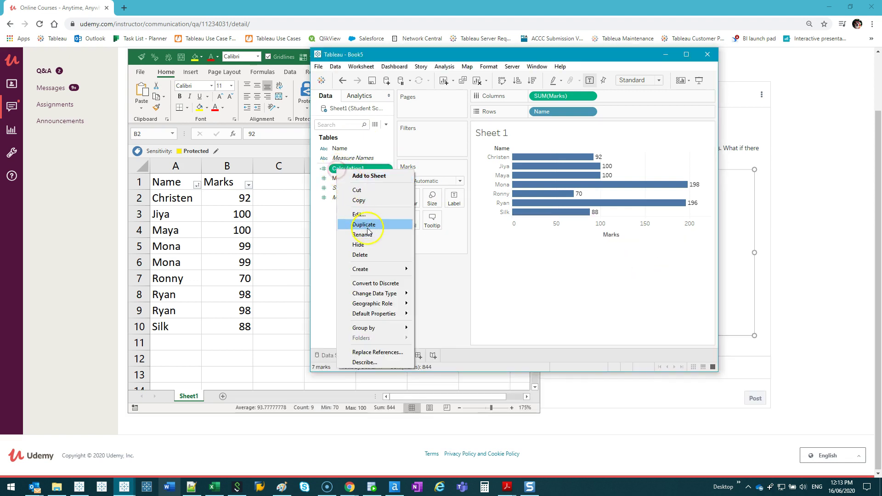
pyautogui.click(361, 255)
# - Create a calculated field named Random ID with the formula random()
pyautogui.rightClick(356, 221)
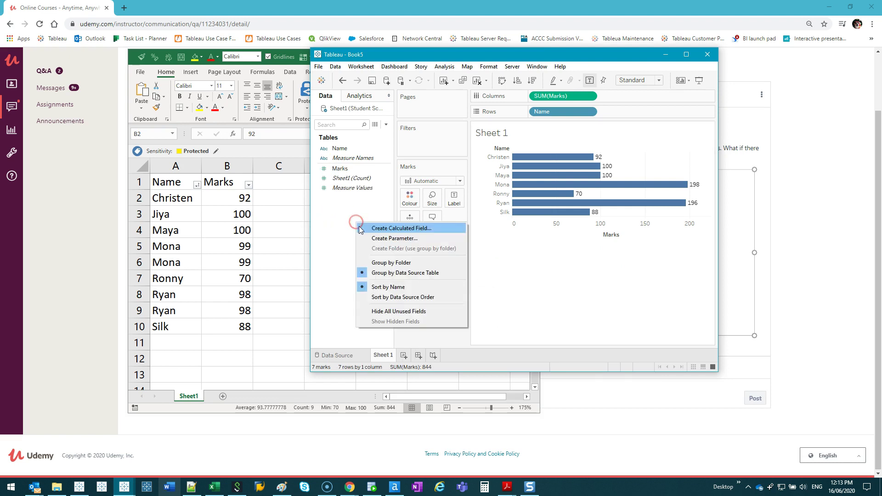
pyautogui.click(360, 230)
pyautogui.write('Random ID')
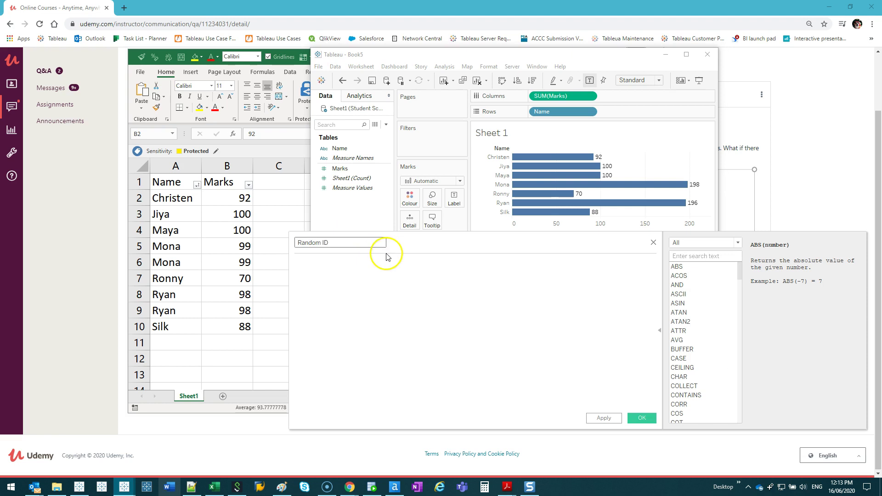
pyautogui.click(390, 268)
pyautogui.write('random(')
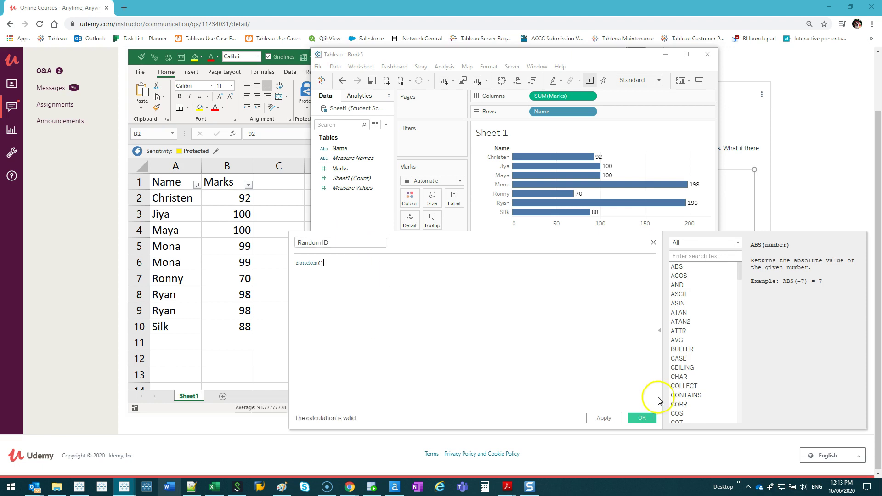
pyautogui.click(641, 418)
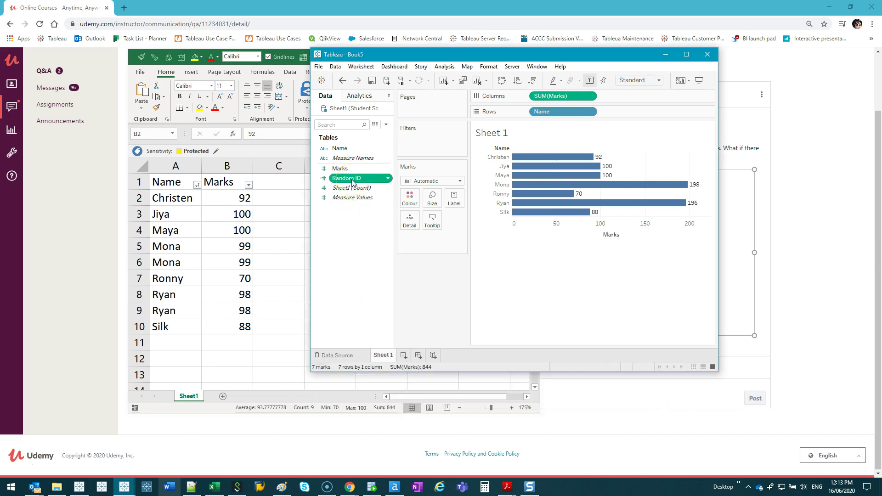
# - View the underlying Sheet1 (Student Score) data, examine the Random ID value of every row, and close the view
pyautogui.click(374, 124)
pyautogui.moveTo(410, 154); pyautogui.dragTo(408, 226)
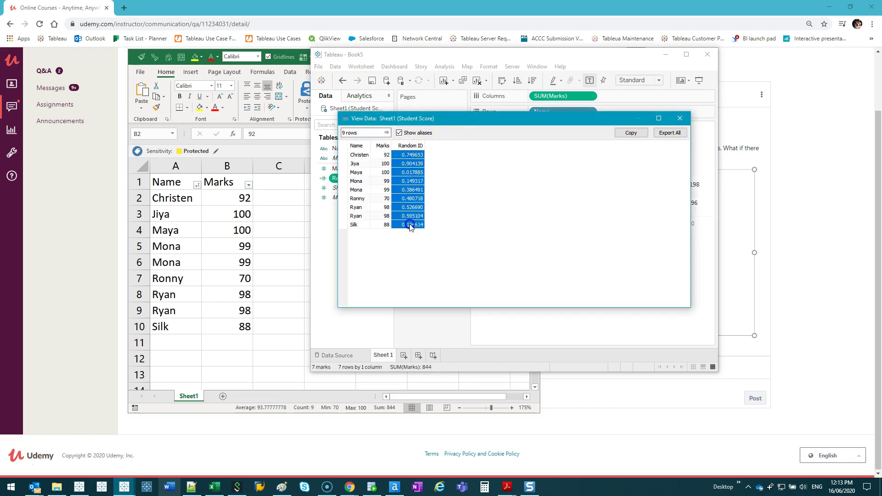
pyautogui.click(680, 118)
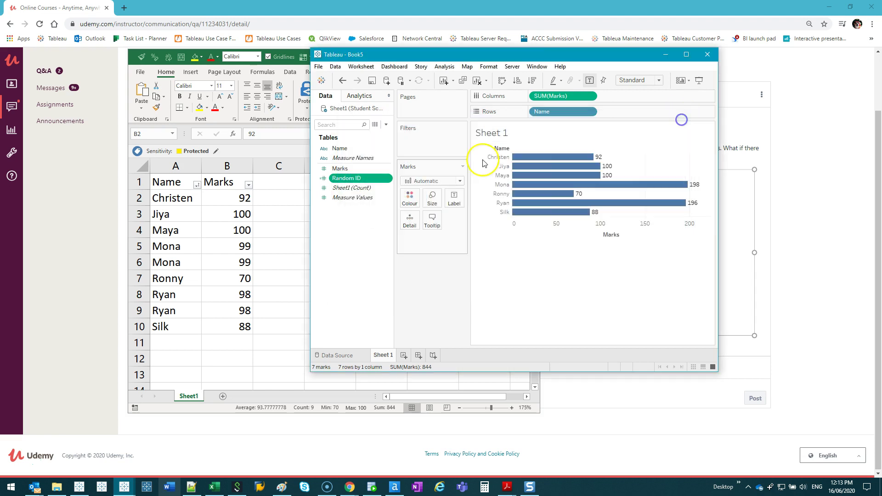
# - Add a new worksheet and place Random ID on Rows
pyautogui.click(404, 356)
pyautogui.moveTo(340, 180); pyautogui.dragTo(490, 184)
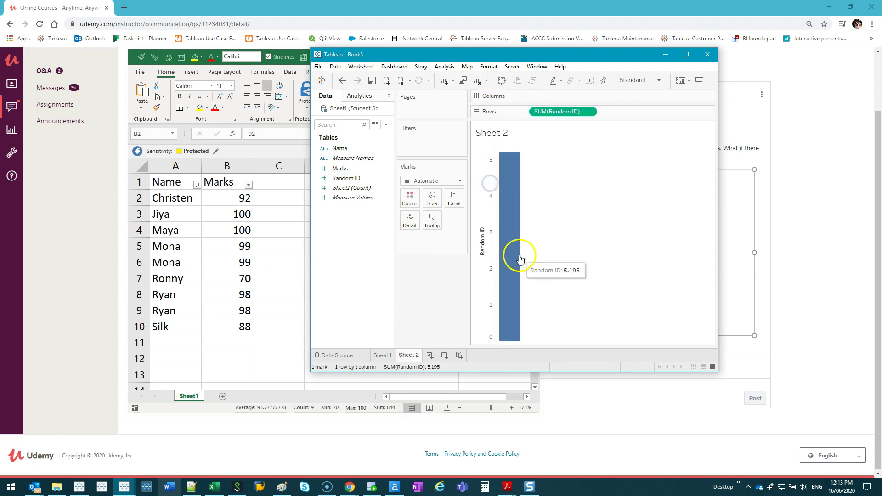
# - Convert Random ID on Rows to a discrete dimension and add Name to Rows
pyautogui.rightClick(555, 113)
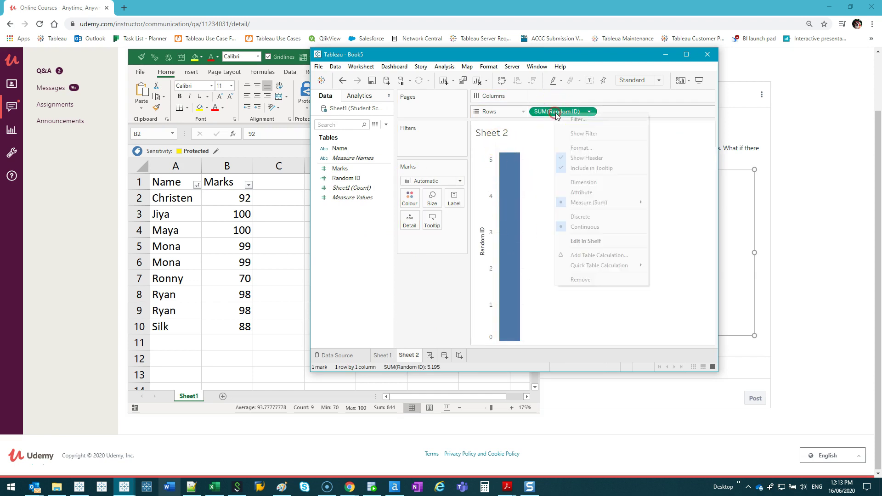
pyautogui.click(605, 222)
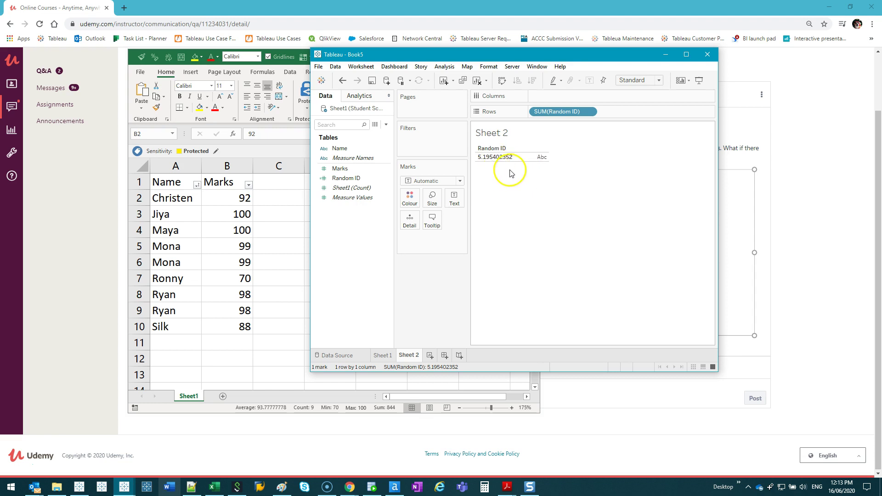
pyautogui.rightClick(553, 113)
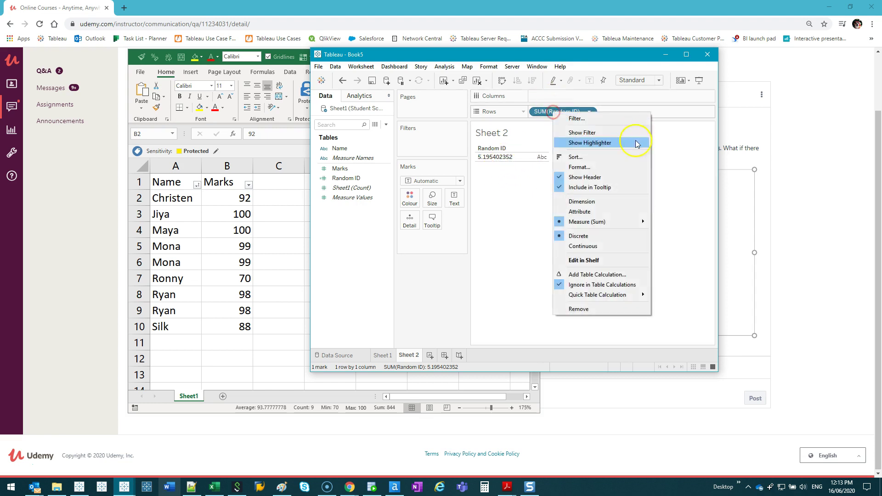
pyautogui.click(592, 197)
pyautogui.rightClick(551, 113)
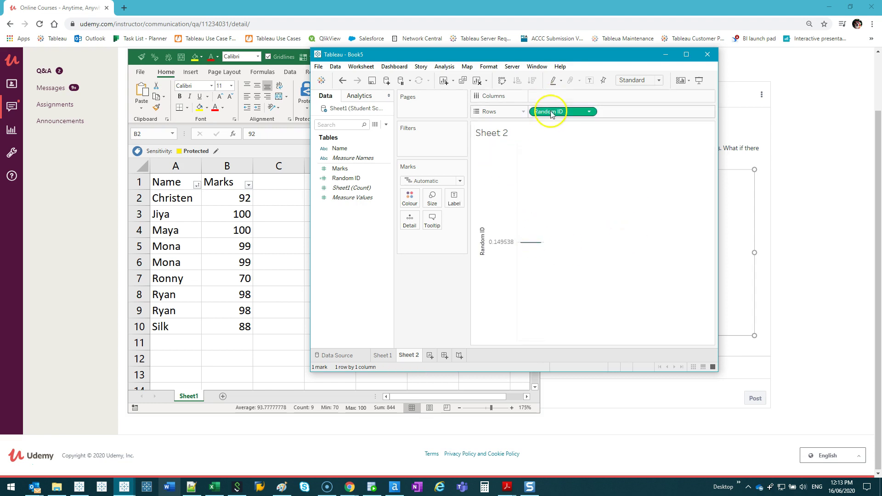
pyautogui.click(594, 216)
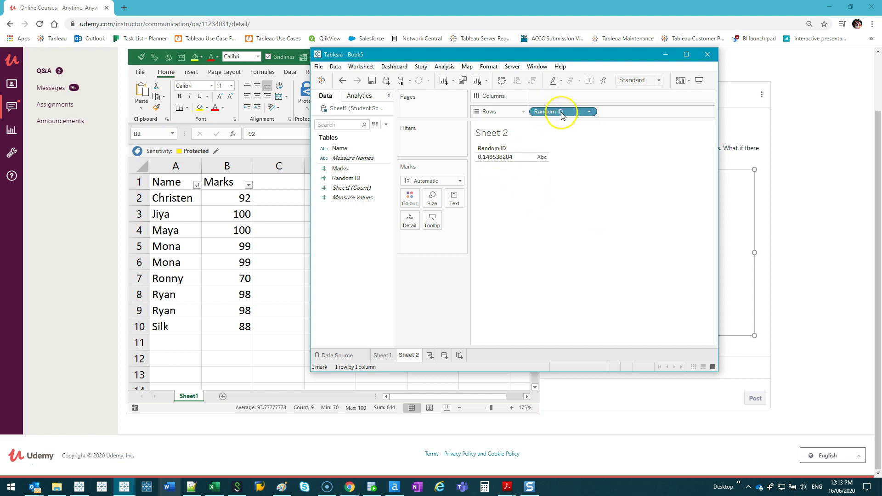
pyautogui.moveTo(345, 149); pyautogui.dragTo(641, 114)
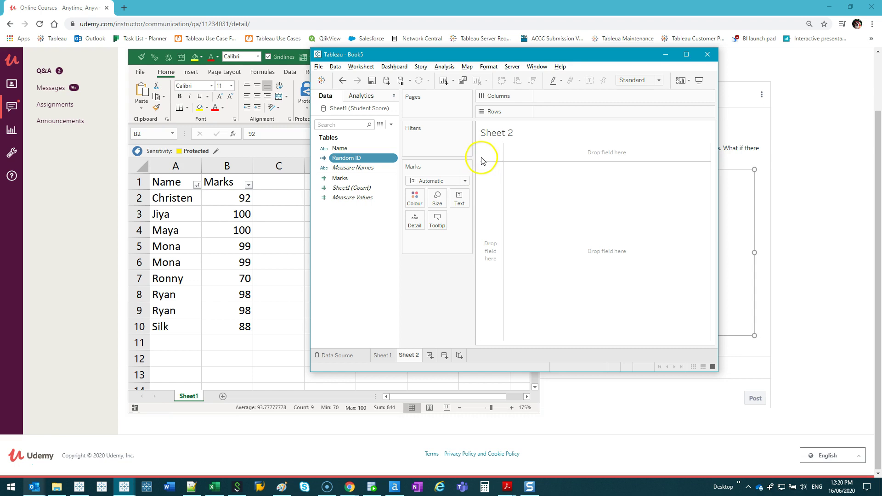
# - Edit the Random ID calculated field so that its formula reads str(random())
pyautogui.rightClick(350, 159)
pyautogui.click(372, 203)
pyautogui.moveTo(303, 289); pyautogui.dragTo(232, 245)
pyautogui.click(426, 262)
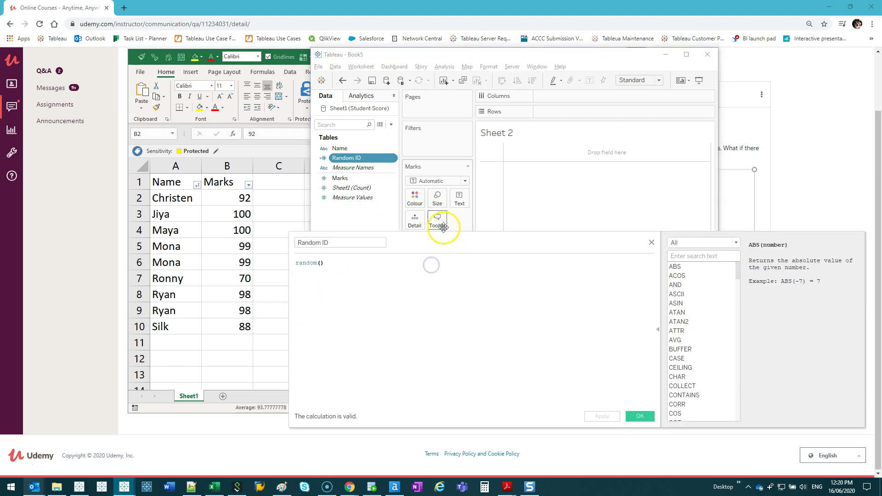
pyautogui.click(332, 150)
pyautogui.moveTo(332, 149); pyautogui.dragTo(296, 263)
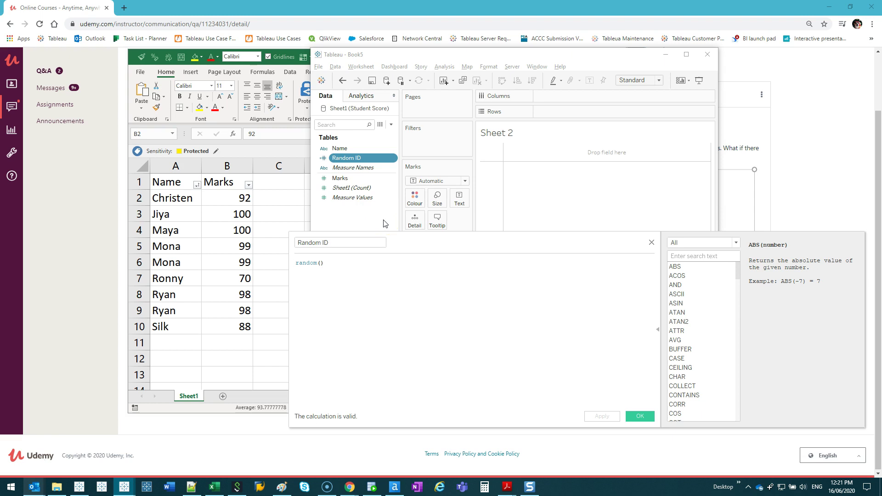
pyautogui.write('str(')
pyautogui.write(')')
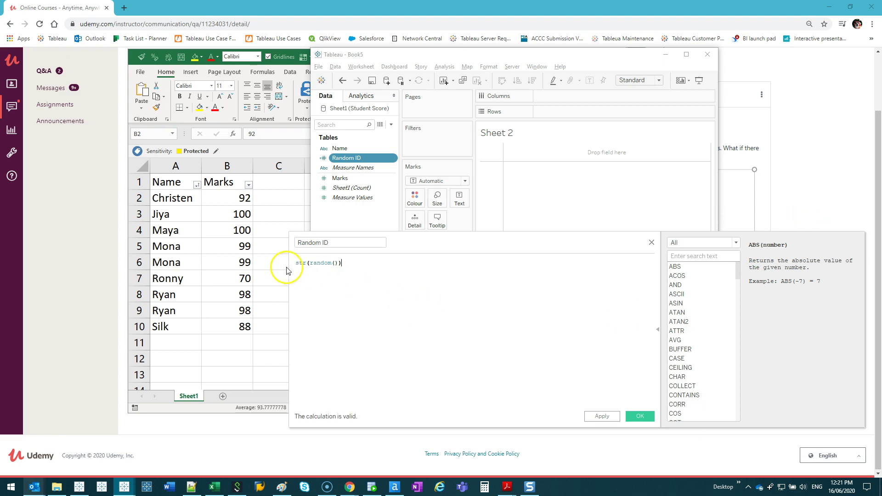
# - Append + Name to the Random ID formula and save the calculation
pyautogui.click(301, 263)
pyautogui.click(360, 265)
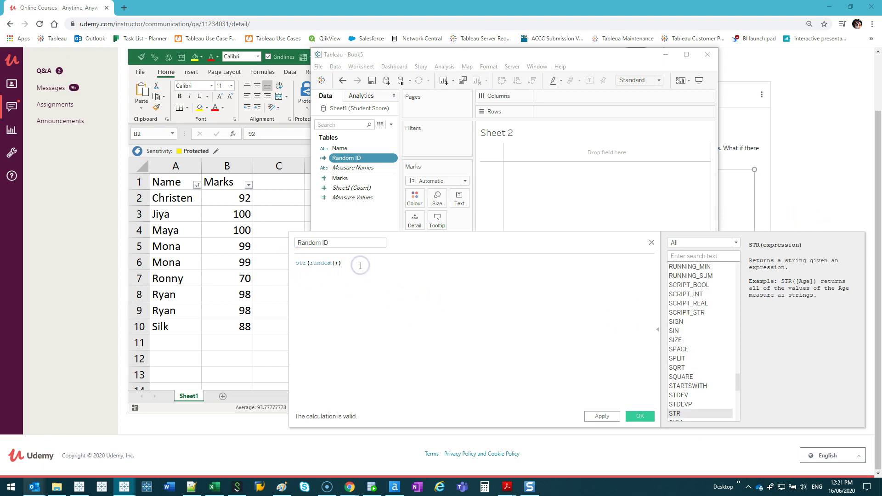
pyautogui.write('+ Name')
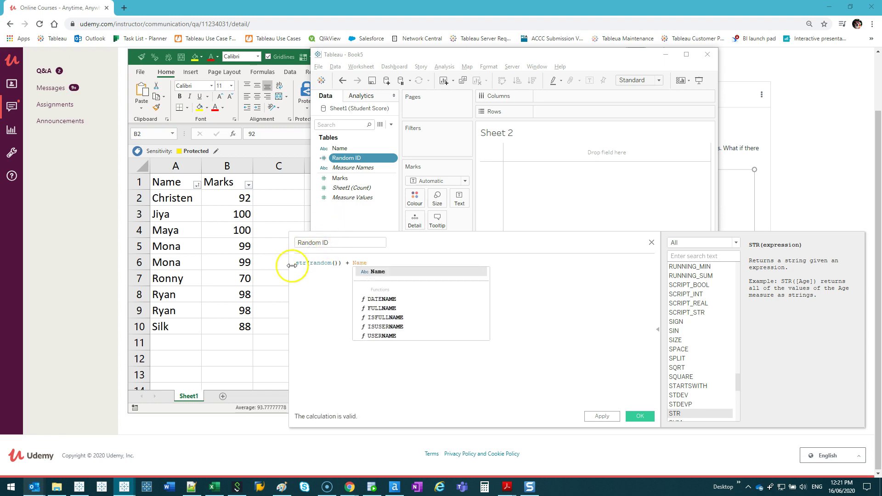
pyautogui.click(298, 263)
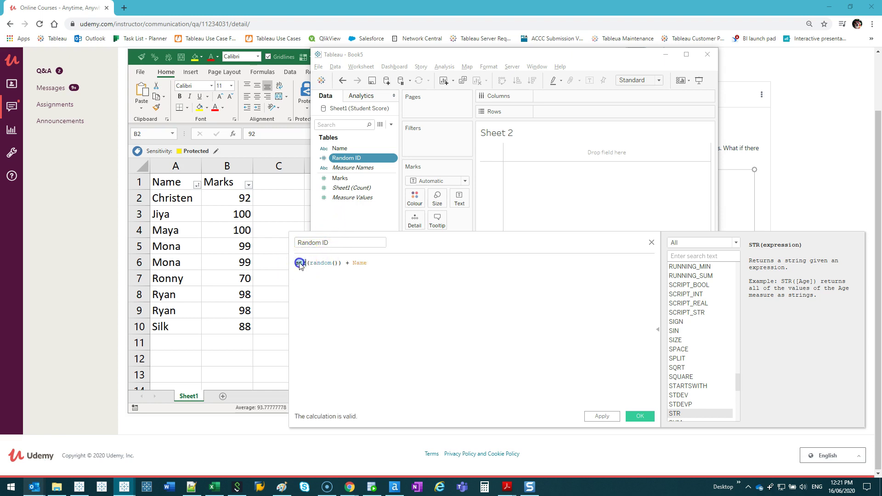
pyautogui.click(358, 261)
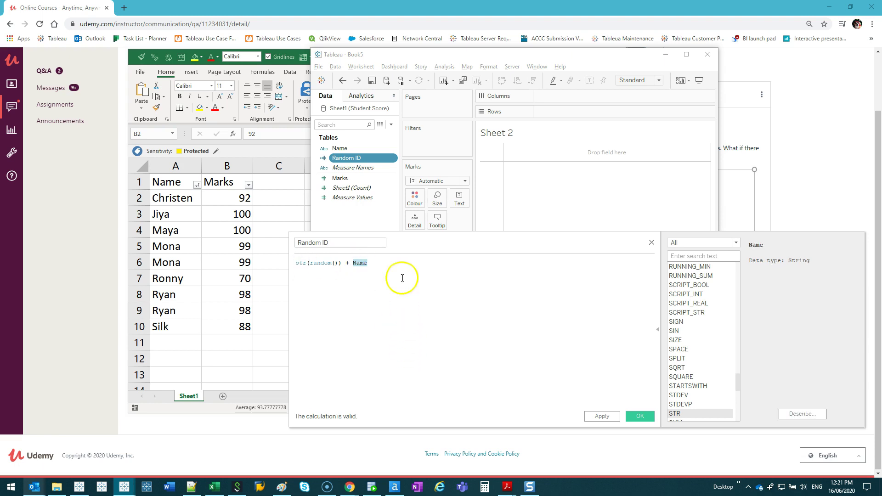
pyautogui.click(641, 416)
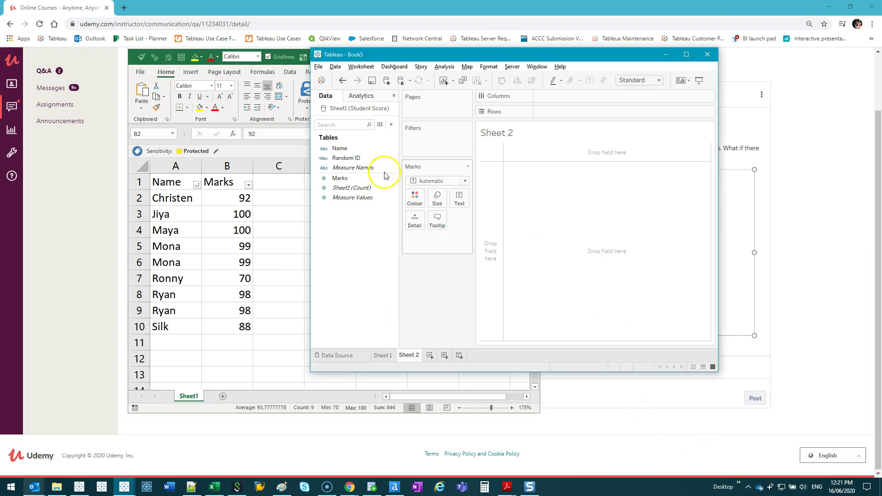
# - Place Random ID on Rows, widen its column to show the full values, and examine the rows with duplicate names
pyautogui.moveTo(349, 157); pyautogui.dragTo(497, 182)
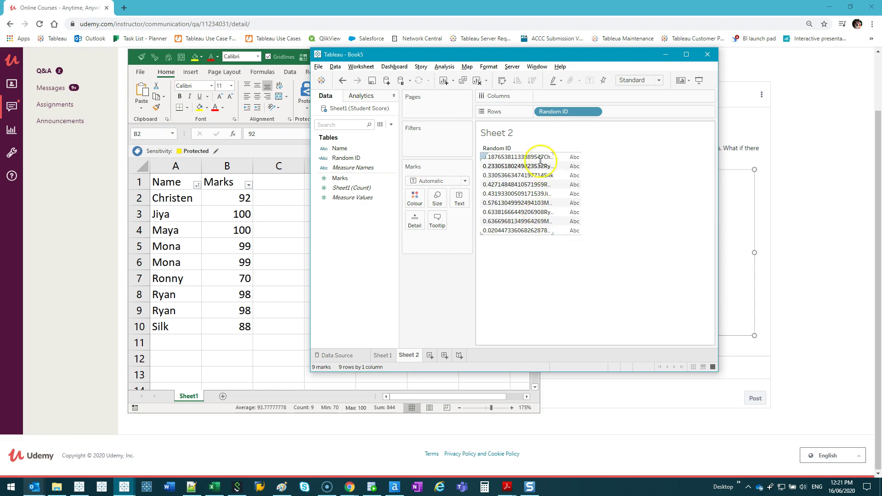
pyautogui.moveTo(552, 209); pyautogui.dragTo(577, 221)
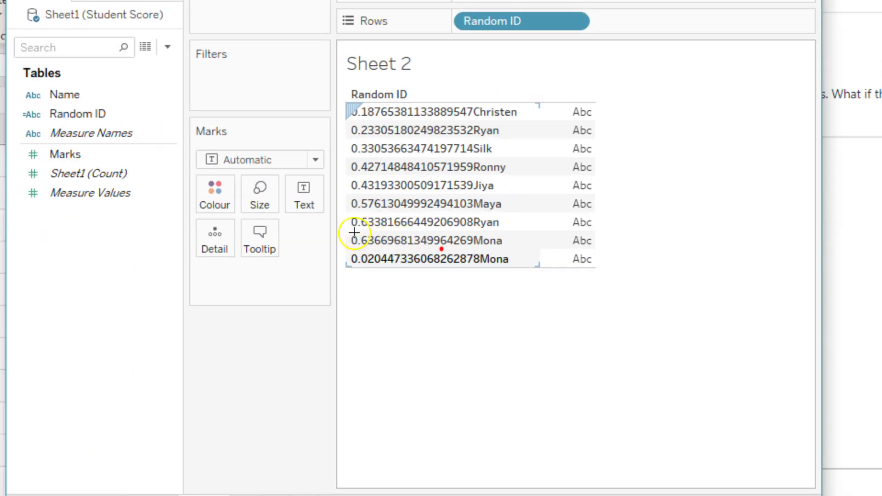
pyautogui.moveTo(434, 223)
pyautogui.mouseDown()
pyautogui.moveTo(520, 223)
pyautogui.moveTo(523, 242)
pyautogui.mouseUp()
pyautogui.moveTo(479, 264)
pyautogui.mouseDown()
pyautogui.moveTo(367, 274)
pyautogui.moveTo(346, 232)
pyautogui.mouseUp()
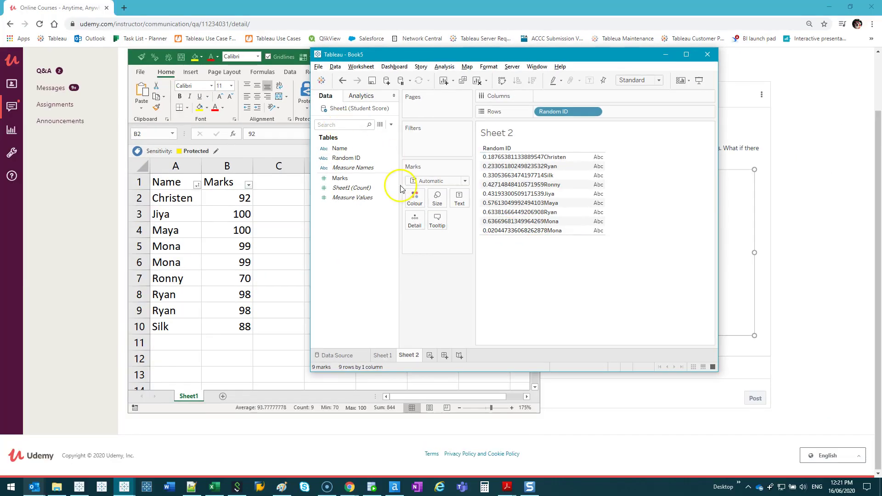
# - Maximize the workbook window and apply the formula str(random()) + str(random()) + Name to the Random ID field
pyautogui.click(687, 54)
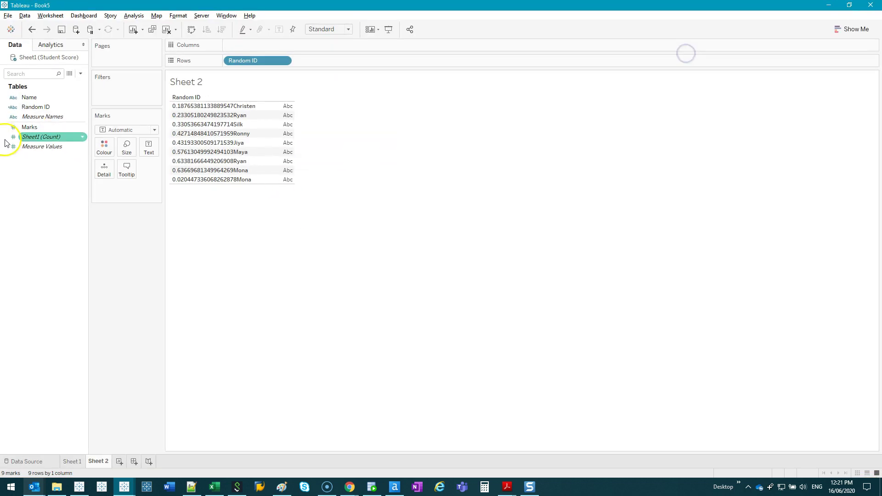
pyautogui.click(34, 107)
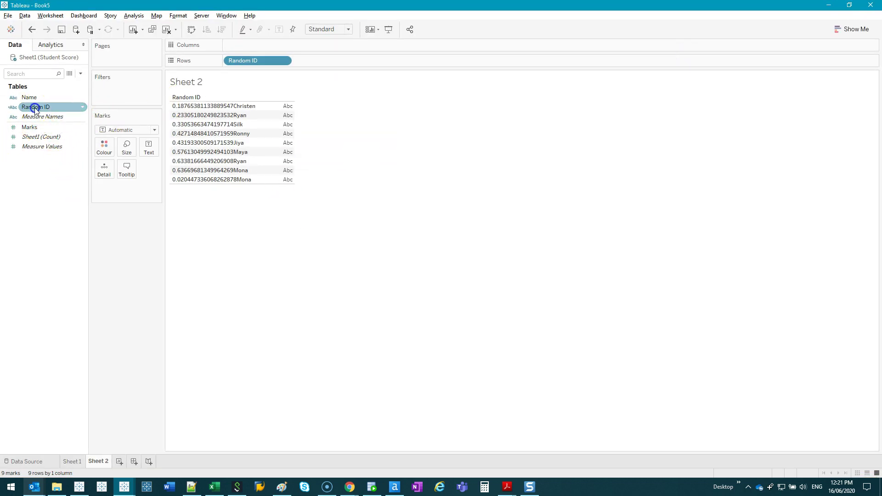
pyautogui.rightClick(34, 108)
pyautogui.click(65, 163)
pyautogui.click(356, 263)
pyautogui.moveTo(350, 263); pyautogui.dragTo(295, 263)
pyautogui.hotkey('ctrl', 'c')
pyautogui.click(357, 264)
pyautogui.hotkey('ctrl', 'v')
pyautogui.click(603, 417)
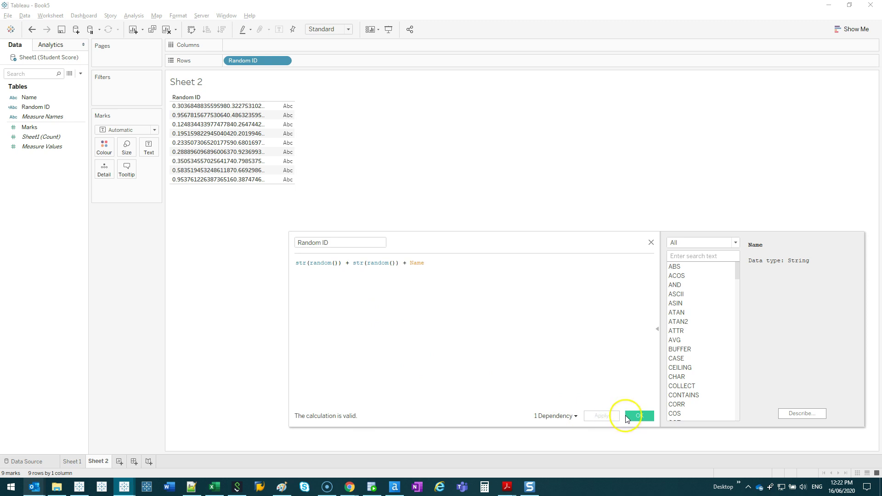
# - Add a third str(random()) term before Name in the Random ID formula, save it, and widen the Random ID column
pyautogui.click(409, 264)
pyautogui.hotkey('ctrl', 'v')
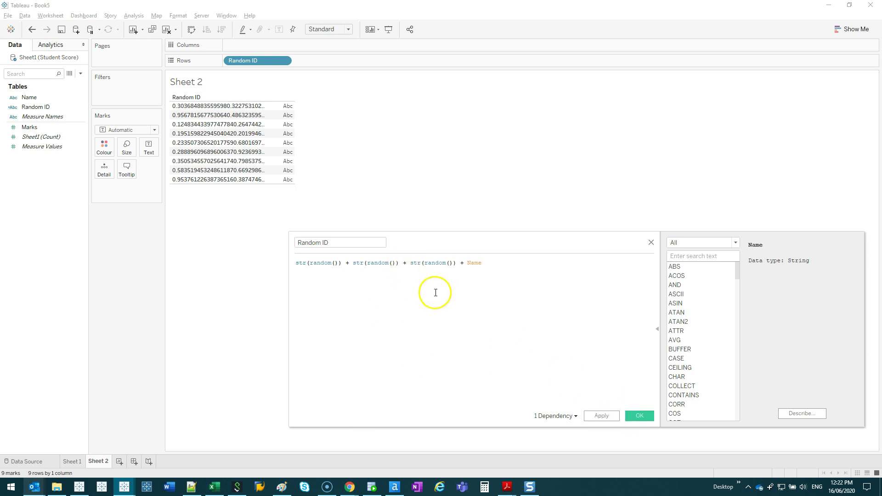
pyautogui.click(610, 416)
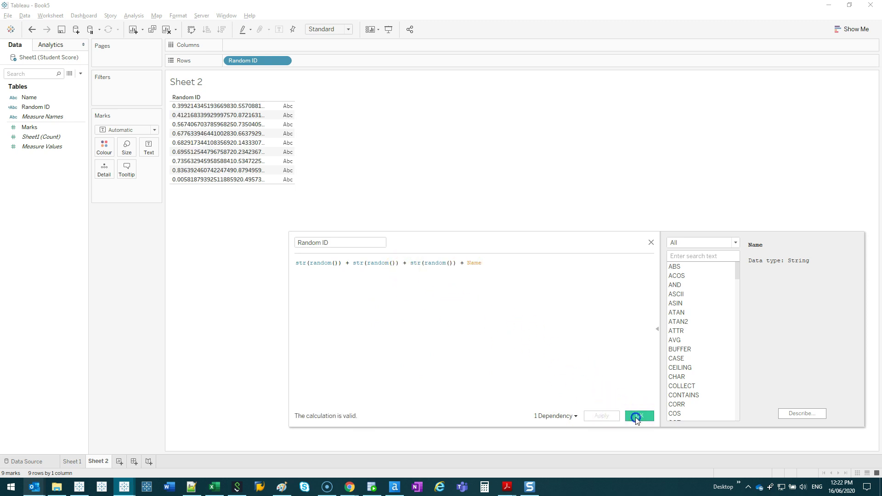
pyautogui.click(639, 416)
pyautogui.moveTo(287, 132); pyautogui.dragTo(442, 140)
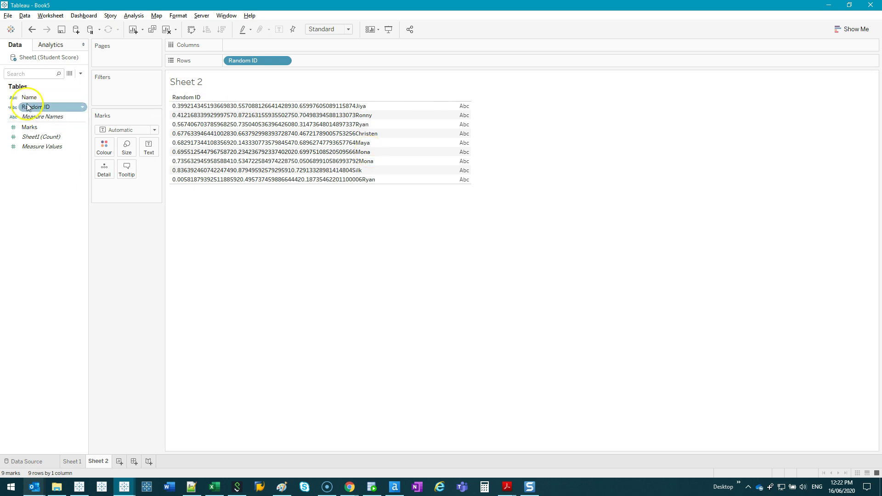
# - Add Name after Random ID on Rows, set it to Attribute, and narrow the Random ID column
pyautogui.moveTo(27, 97); pyautogui.dragTo(302, 64)
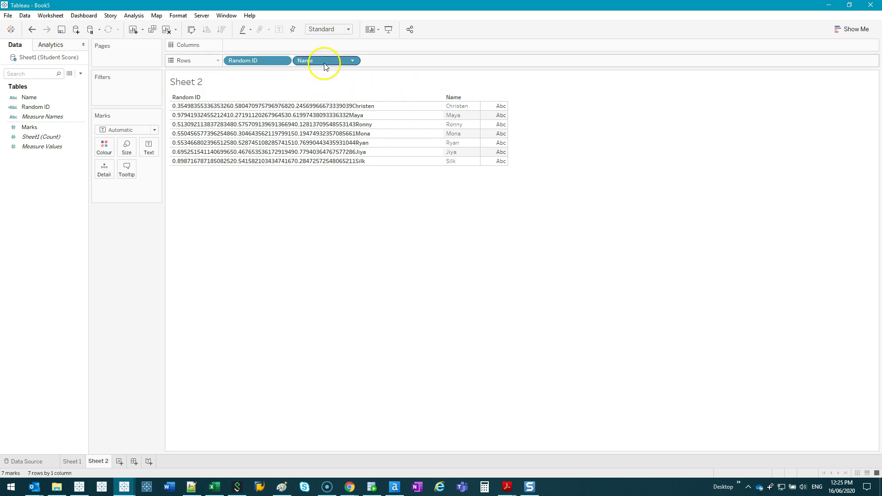
pyautogui.rightClick(326, 63)
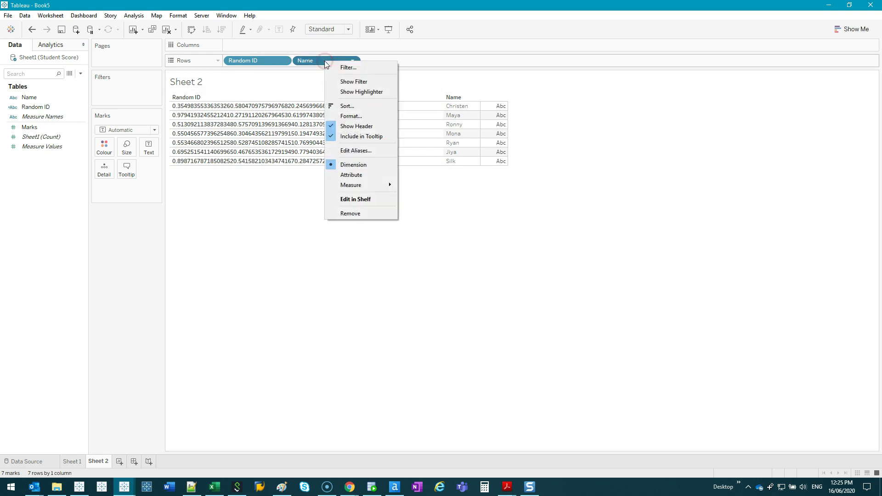
pyautogui.click(356, 175)
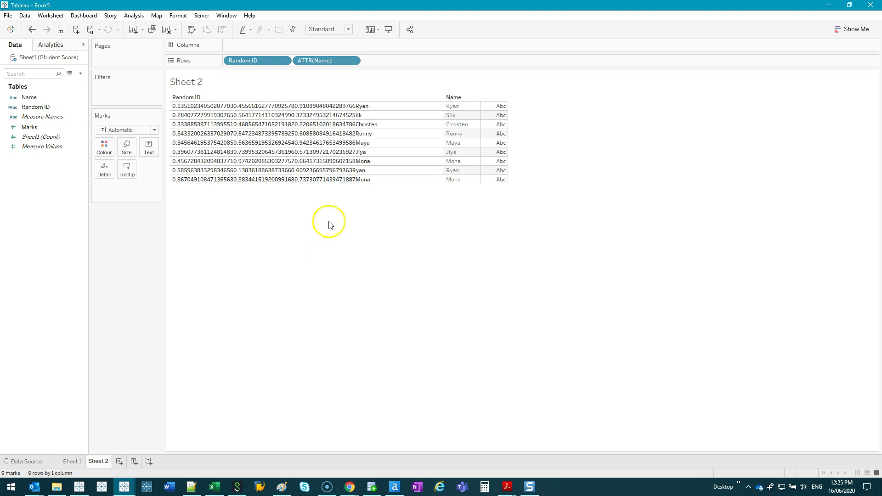
pyautogui.moveTo(439, 108); pyautogui.dragTo(391, 113)
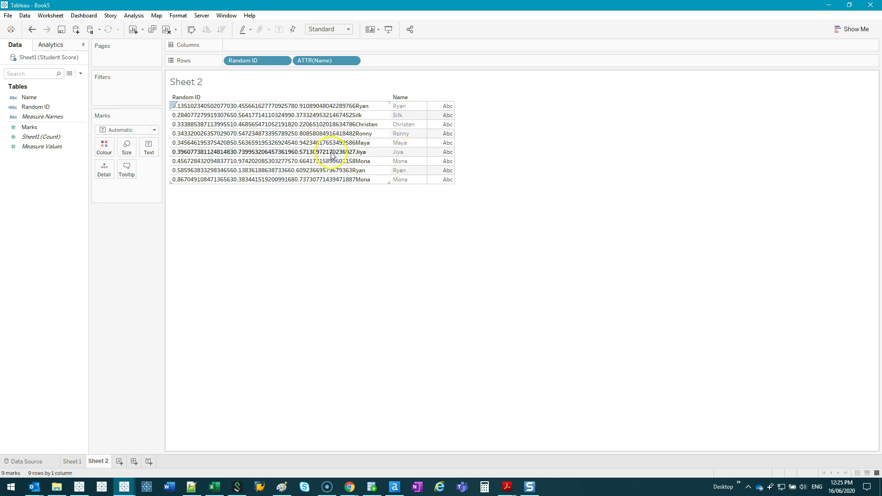
# - Place Marks on Columns, show mark labels on the bars, and sort them by Marks in descending order
pyautogui.moveTo(29, 127); pyautogui.dragTo(286, 46)
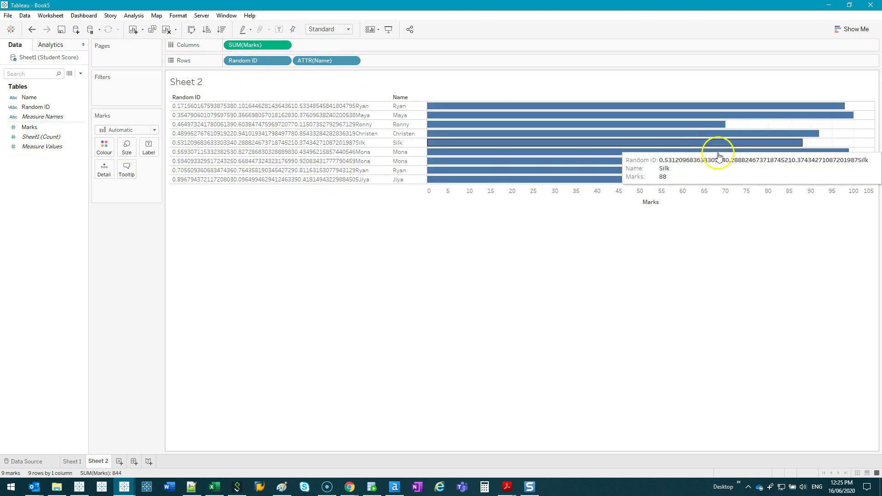
pyautogui.click(279, 29)
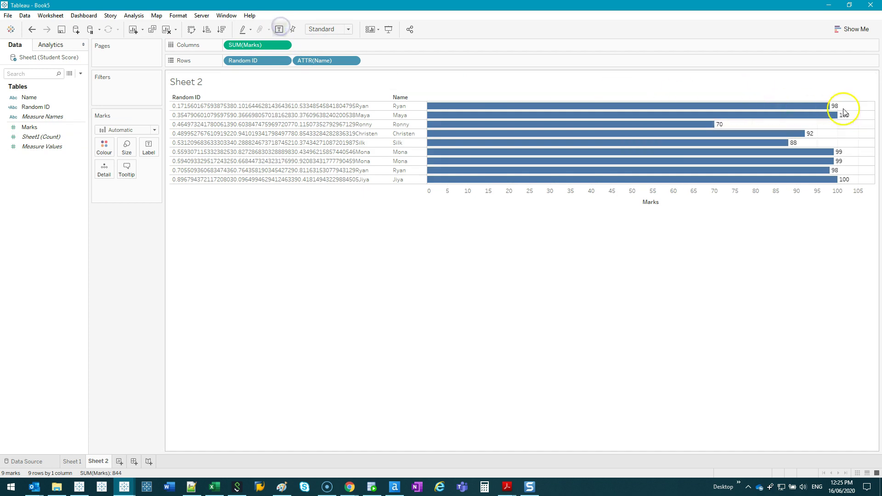
pyautogui.click(664, 203)
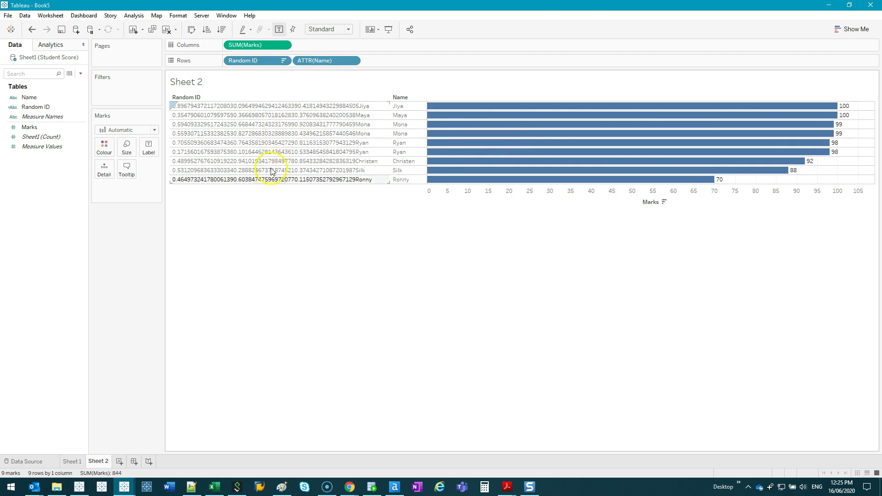
# - Remove Random ID from Rows and undo the removal
pyautogui.moveTo(256, 61); pyautogui.dragTo(123, 317)
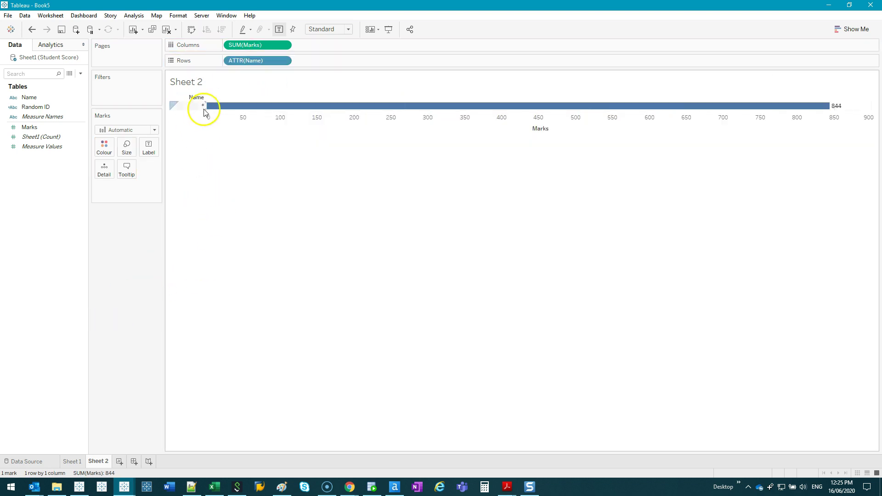
pyautogui.hotkey('ctrl', 'z')
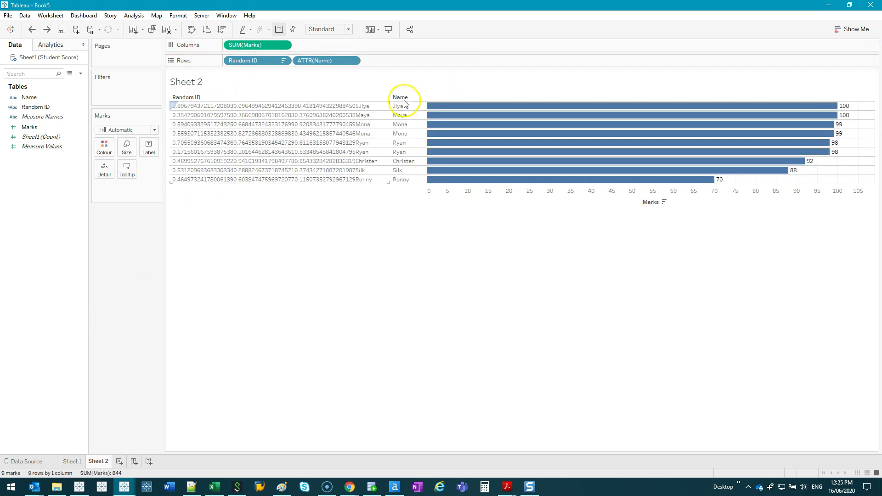
# - Hide the Random ID header while keeping the field on Rows, and increase the row height of the bar chart
pyautogui.rightClick(256, 61)
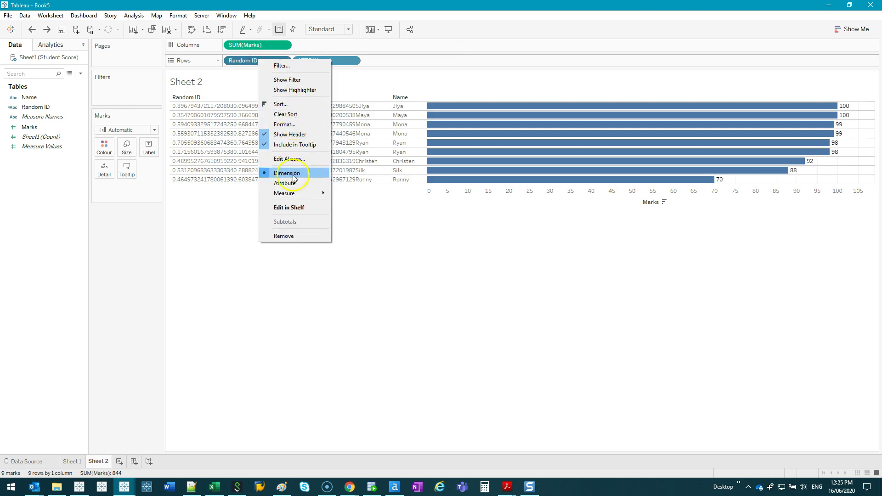
pyautogui.click(294, 134)
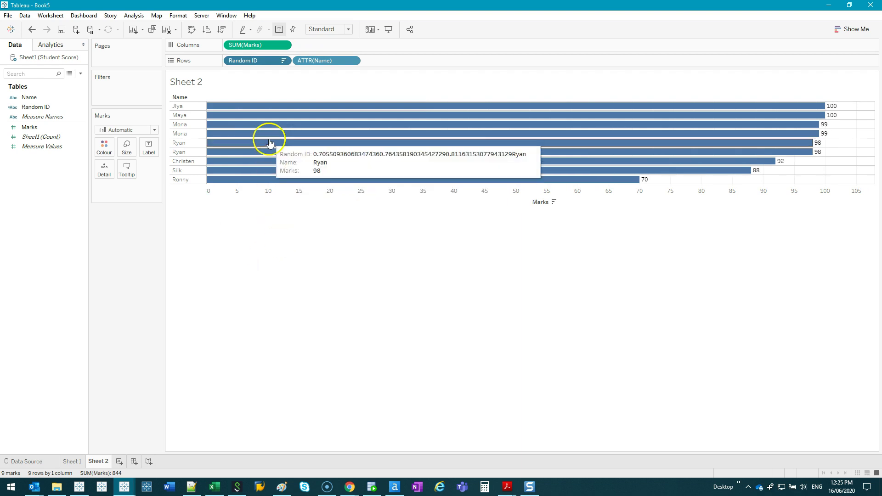
pyautogui.rightClick(262, 60)
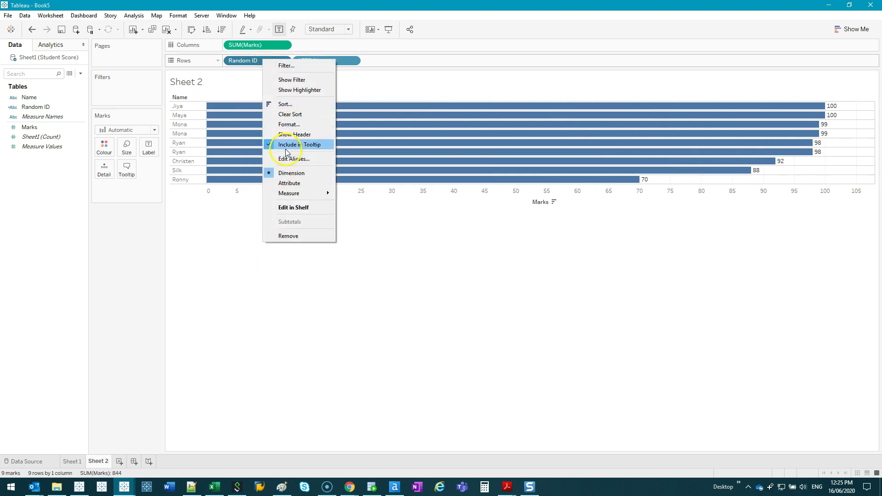
pyautogui.click(221, 277)
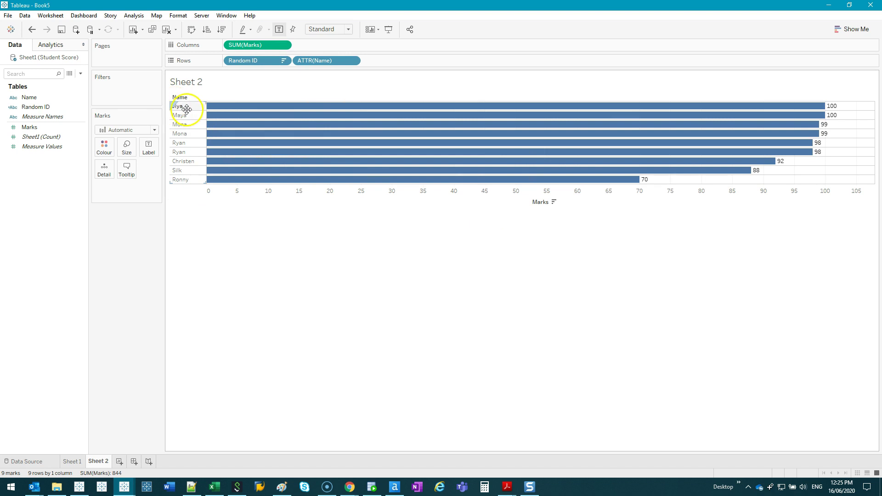
pyautogui.moveTo(196, 111); pyautogui.dragTo(197, 115)
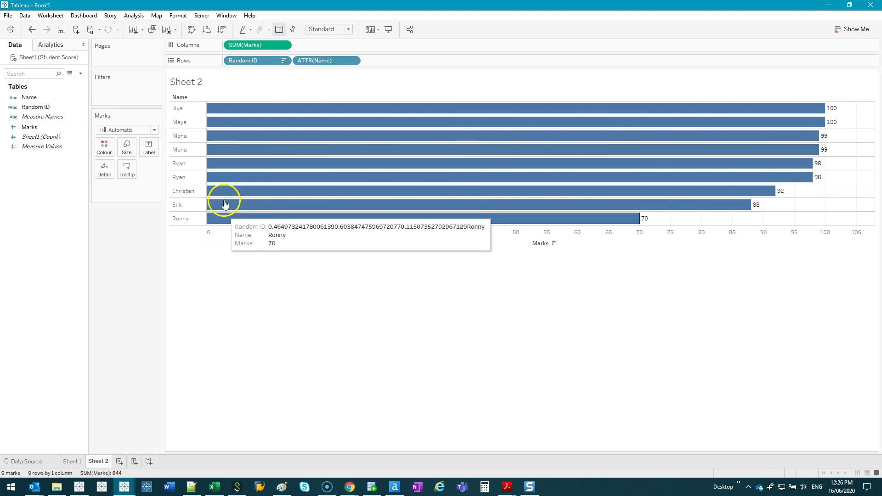
pyautogui.click(195, 141)
pyautogui.click(189, 140)
pyautogui.click(279, 230)
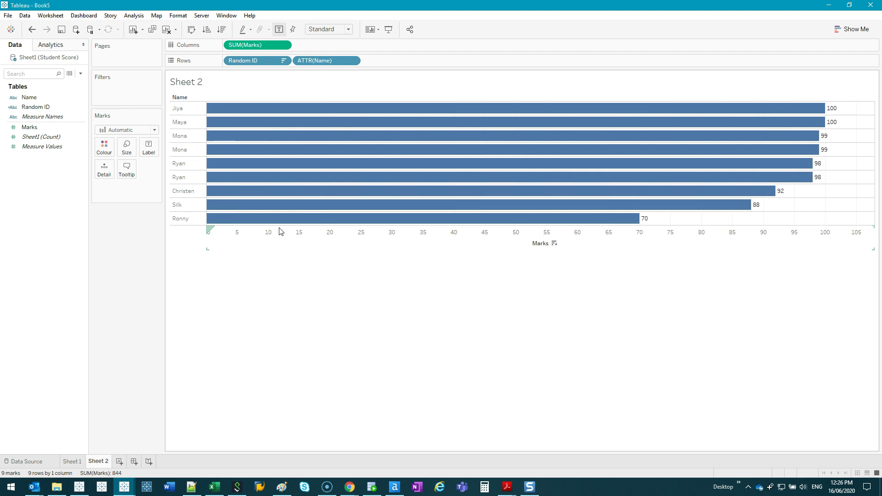
pyautogui.moveTo(158, 296)
pyautogui.mouseDown()
pyautogui.moveTo(123, 379)
pyautogui.moveTo(144, 379)
pyautogui.mouseUp()
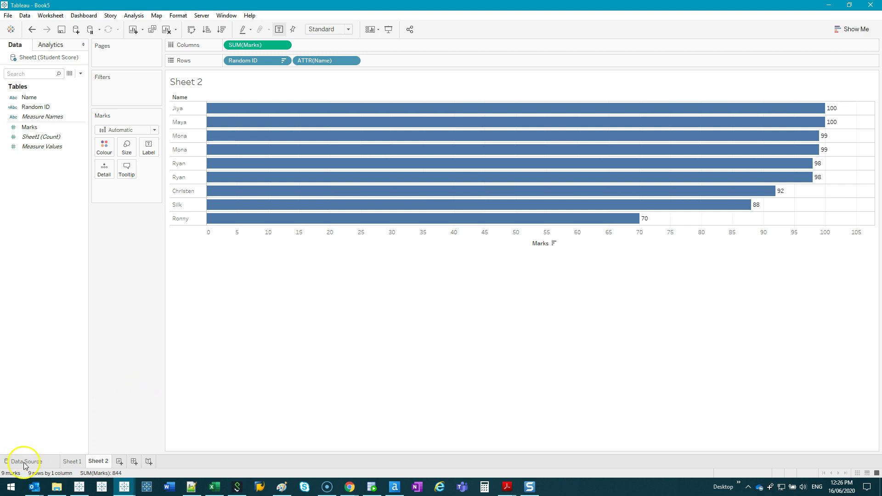